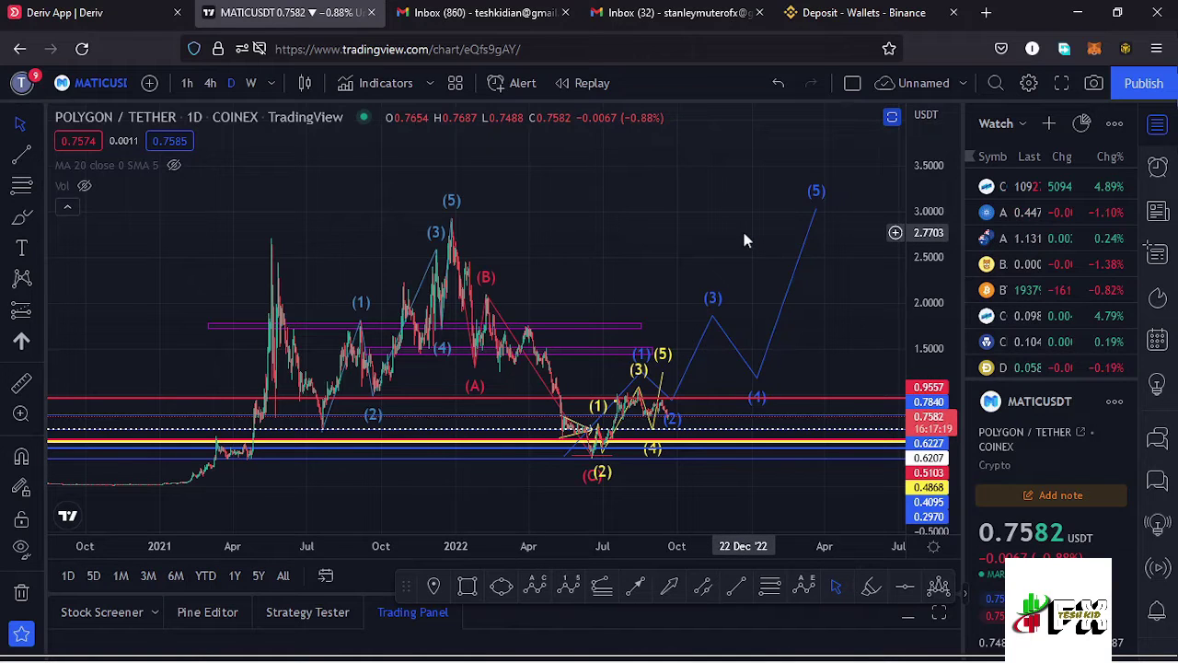
# Hide the watchlist and frame the daily wave drawings out to the projected (5) target.
pyautogui.click(1157, 129)
pyautogui.scroll(2, 795, 238)
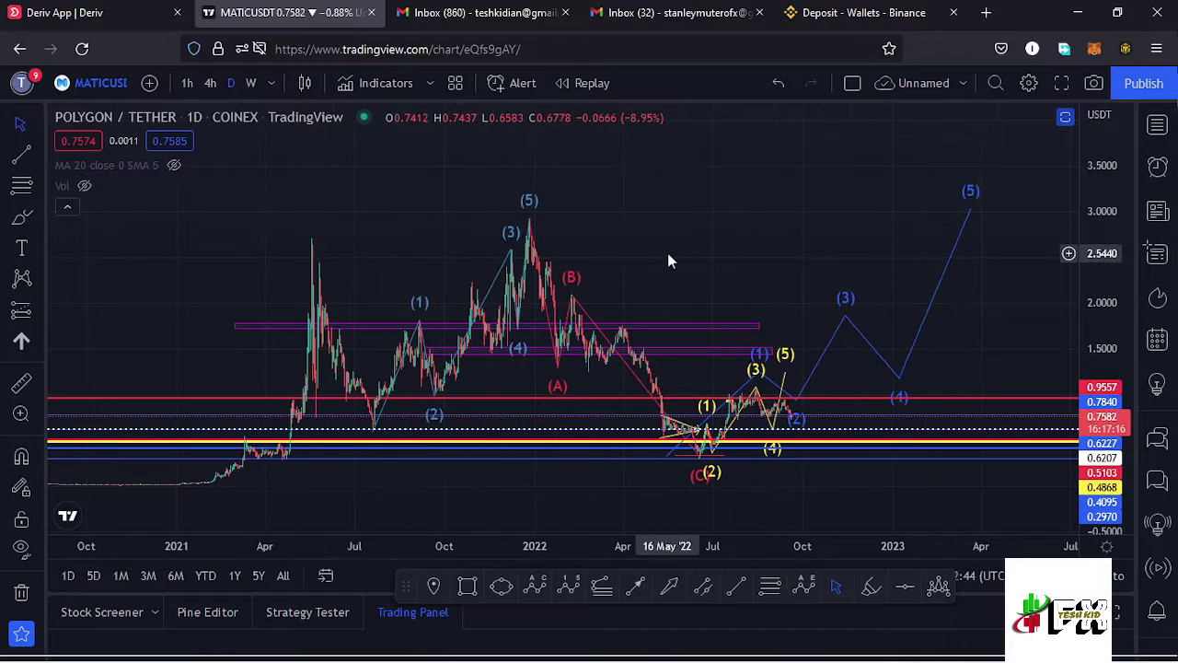
pyautogui.moveTo(657, 256); pyautogui.dragTo(716, 232)
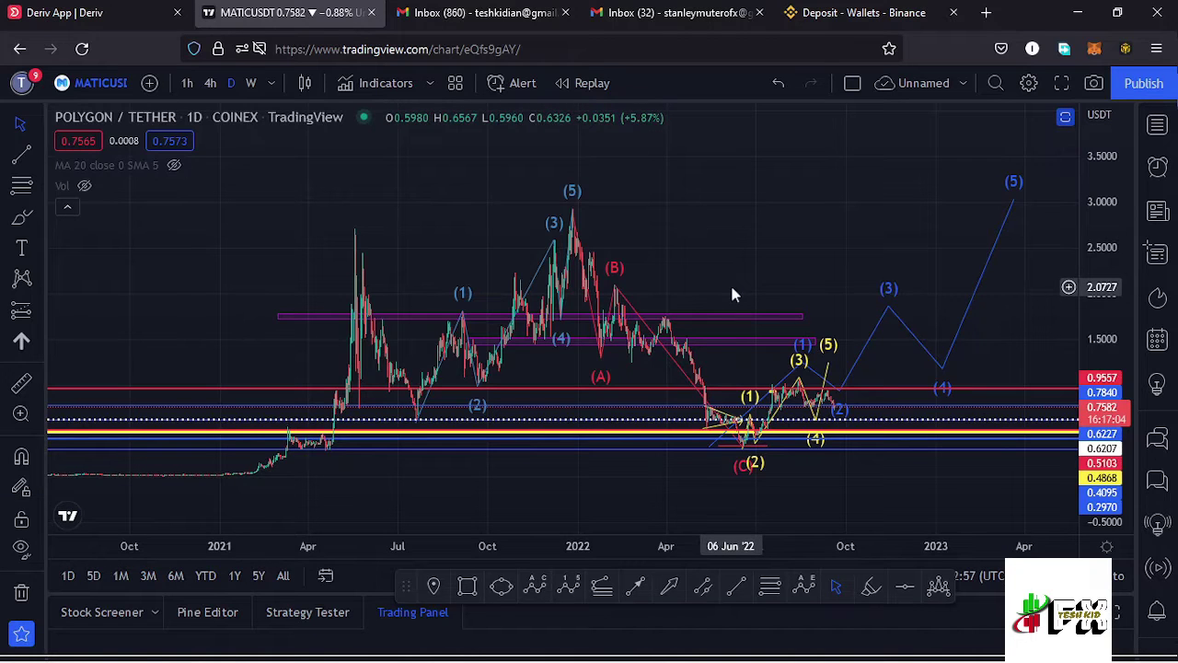
pyautogui.scroll(4, 657, 265)
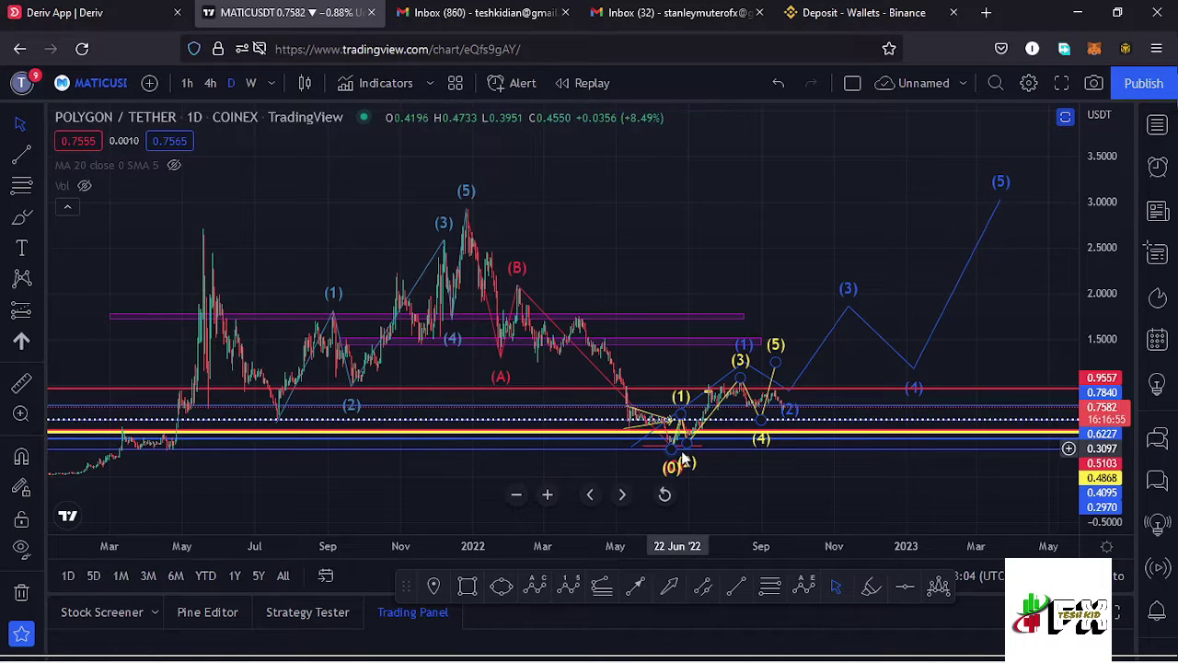
pyautogui.moveTo(791, 481); pyautogui.dragTo(749, 450)
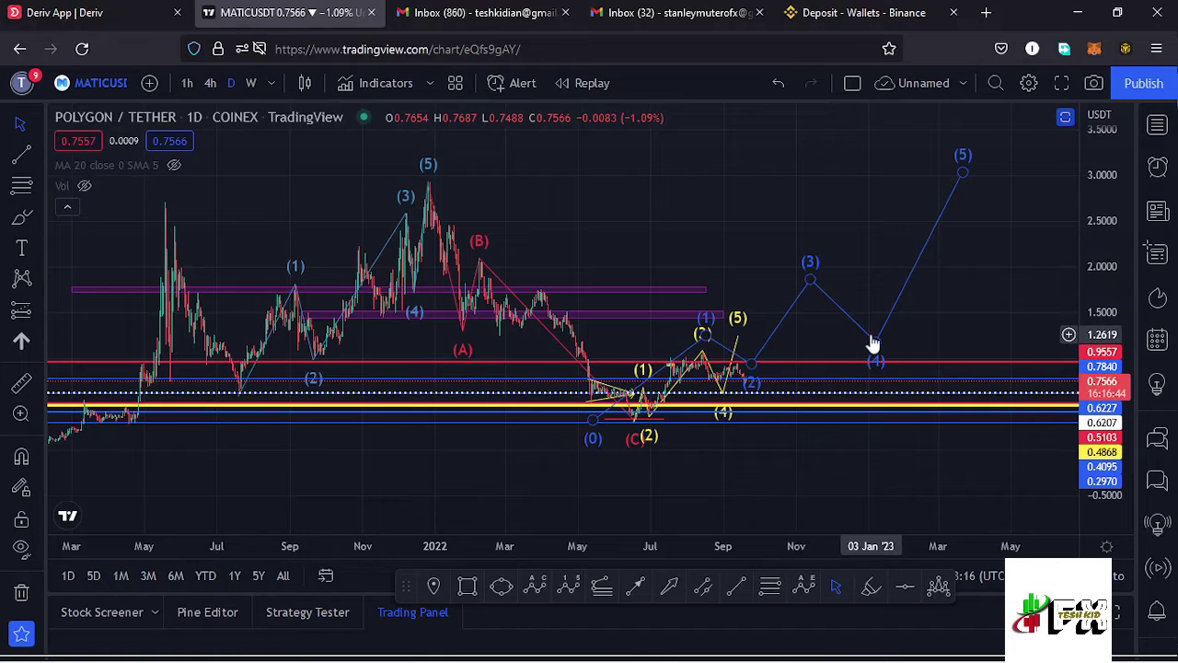
pyautogui.moveTo(943, 321); pyautogui.dragTo(1006, 281)
pyautogui.moveTo(1111, 380); pyautogui.dragTo(833, 396)
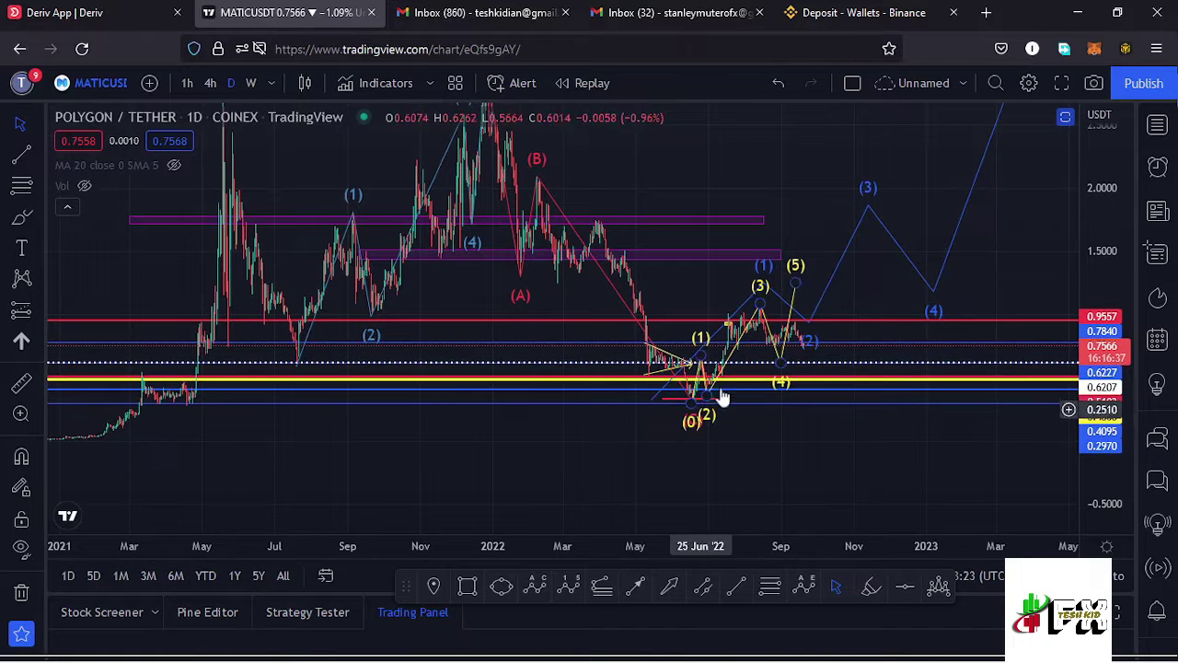
# Select the blue (0)-(4) and yellow (0)-(5) Elliott wave drawings to check them, then deselect.
pyautogui.click(810, 348)
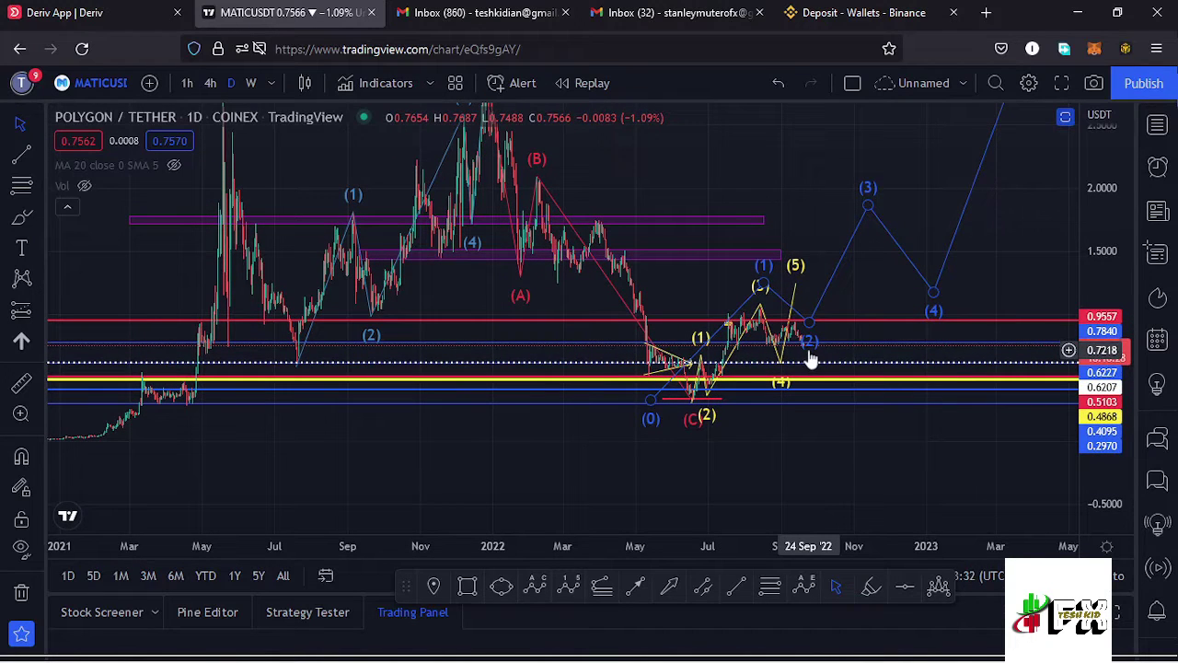
pyautogui.click(760, 307)
pyautogui.press('Escape')
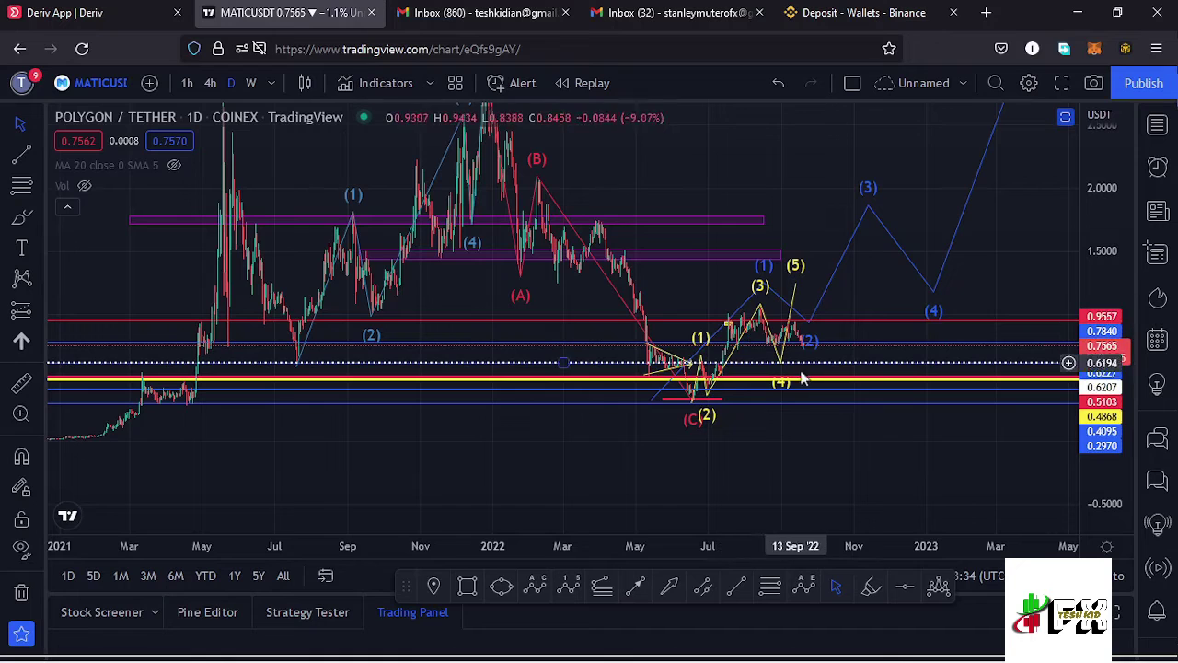
# Switch to 4-hour candles and zoom in on the June–July (C) low through waves (1) and (2).
pyautogui.click(210, 83)
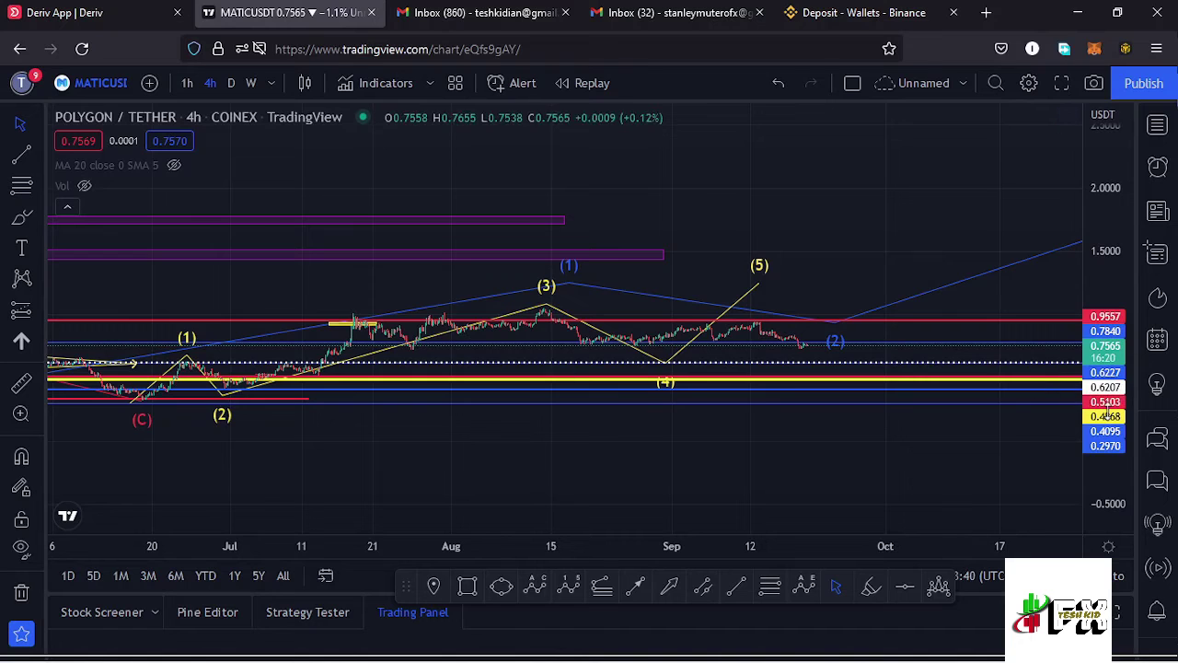
pyautogui.moveTo(852, 247); pyautogui.dragTo(910, 247)
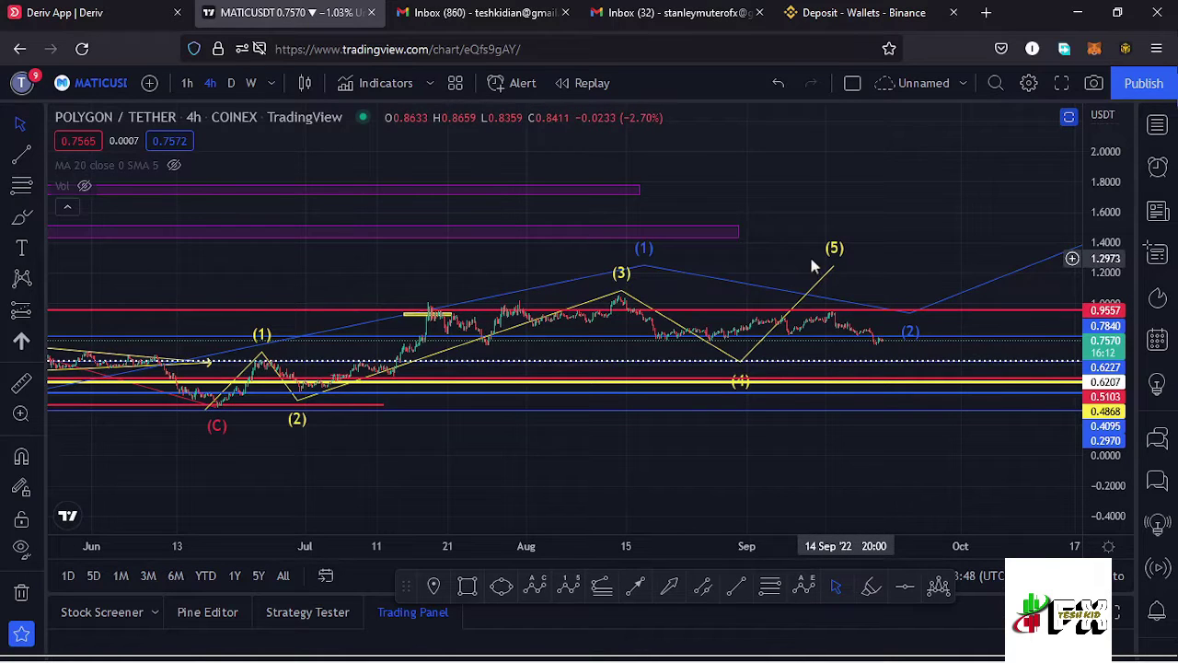
pyautogui.moveTo(772, 252); pyautogui.dragTo(910, 205)
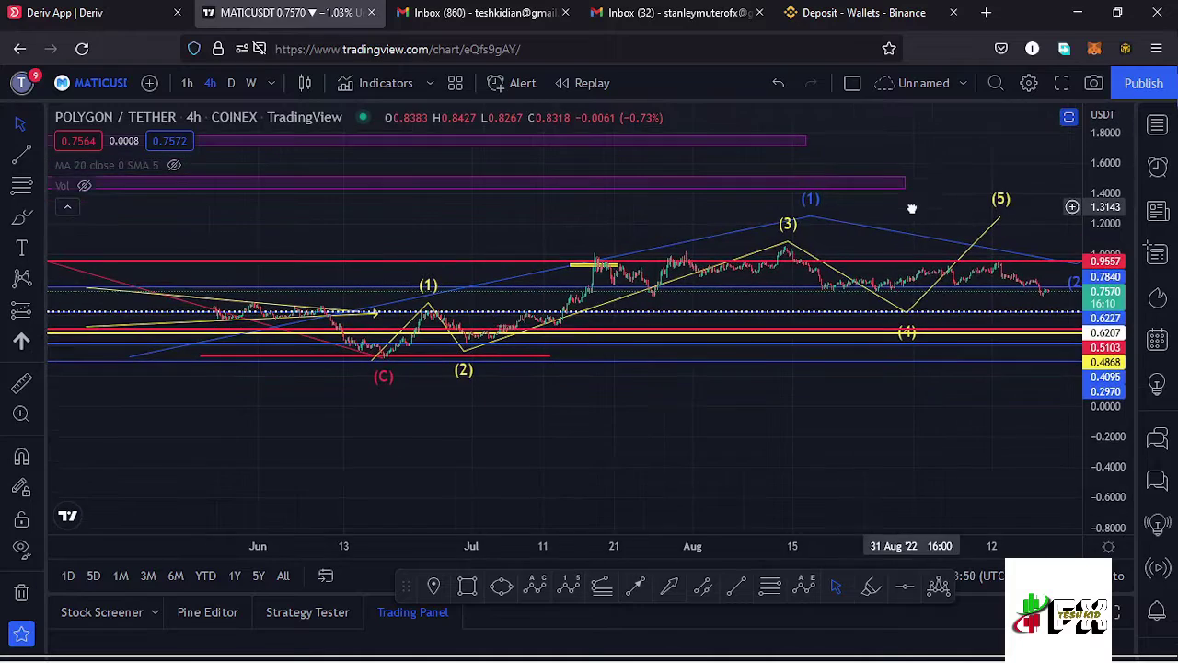
pyautogui.moveTo(1104, 361); pyautogui.dragTo(1102, 372)
pyautogui.scroll(2, 467, 387)
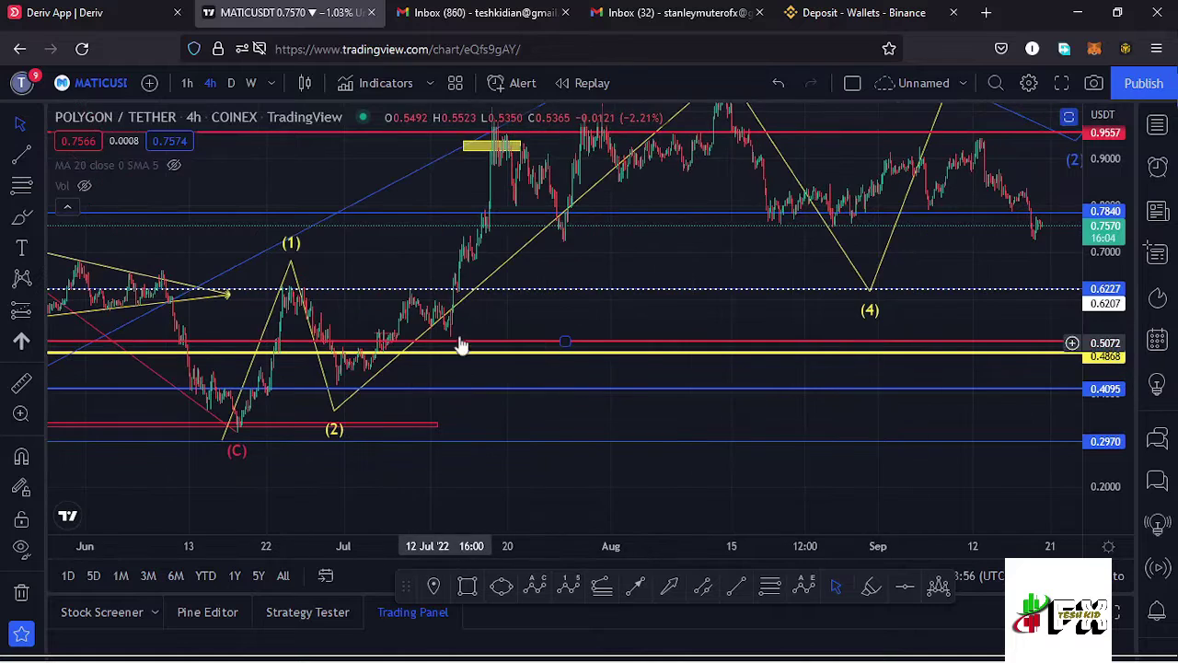
pyautogui.moveTo(507, 316); pyautogui.dragTo(819, 316)
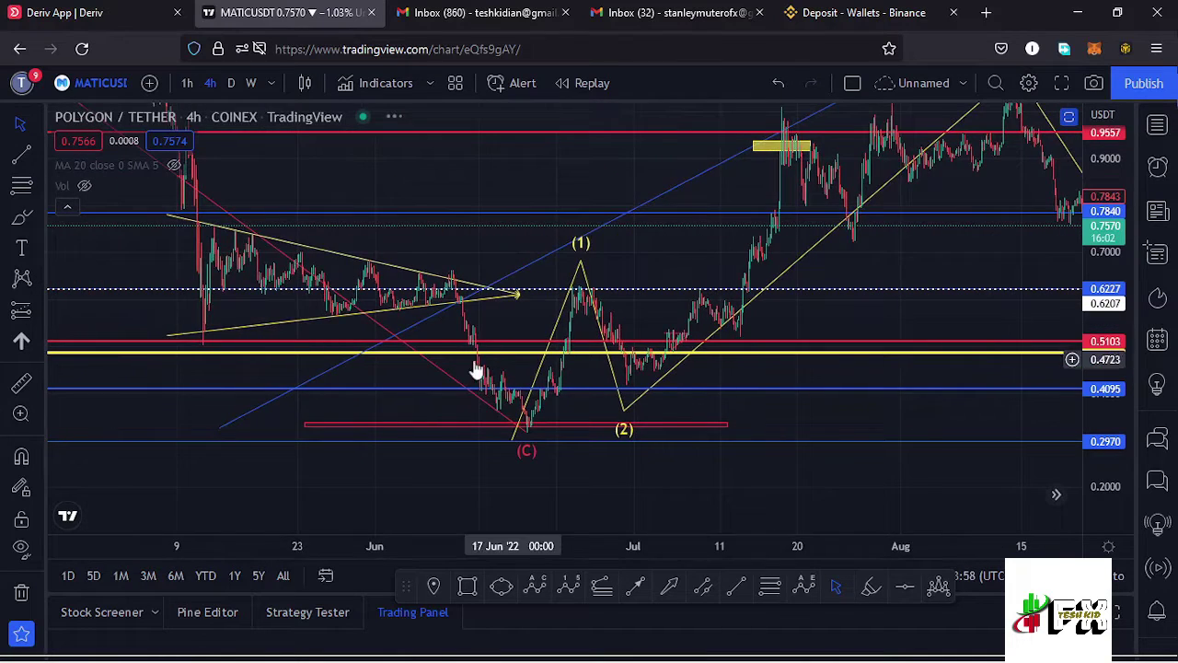
pyautogui.scroll(3, 474, 361)
pyautogui.moveTo(761, 310); pyautogui.dragTo(883, 289)
pyautogui.moveTo(1110, 344); pyautogui.dragTo(1110, 387)
pyautogui.moveTo(615, 286); pyautogui.dragTo(614, 255)
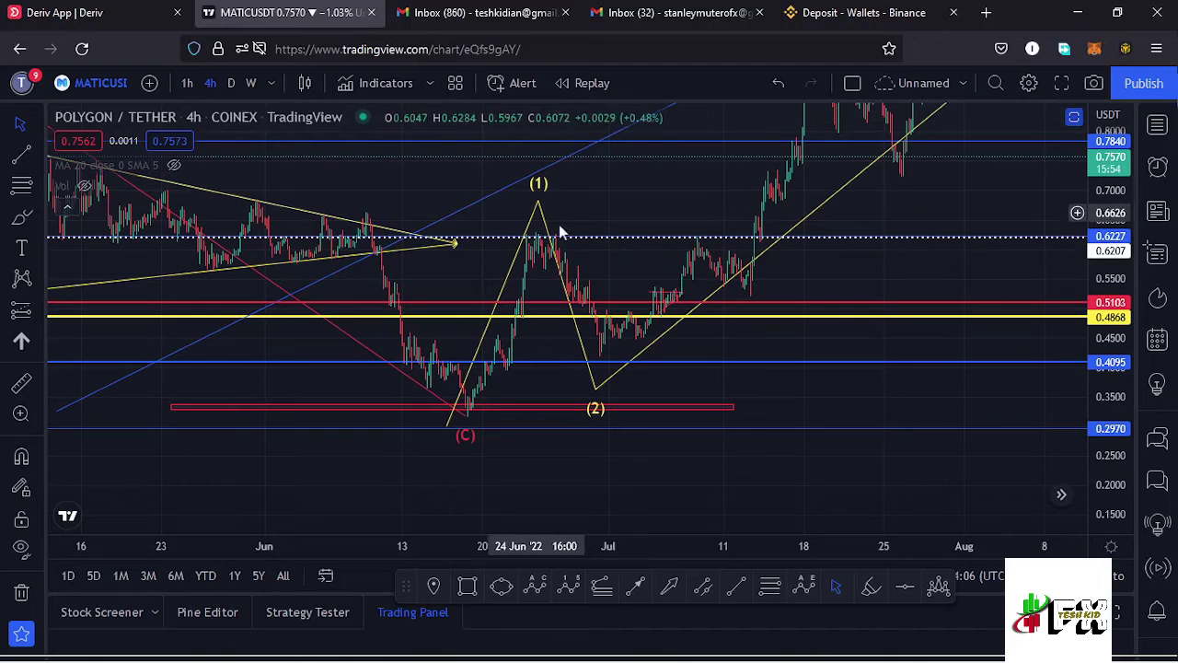
pyautogui.scroll(2, 626, 285)
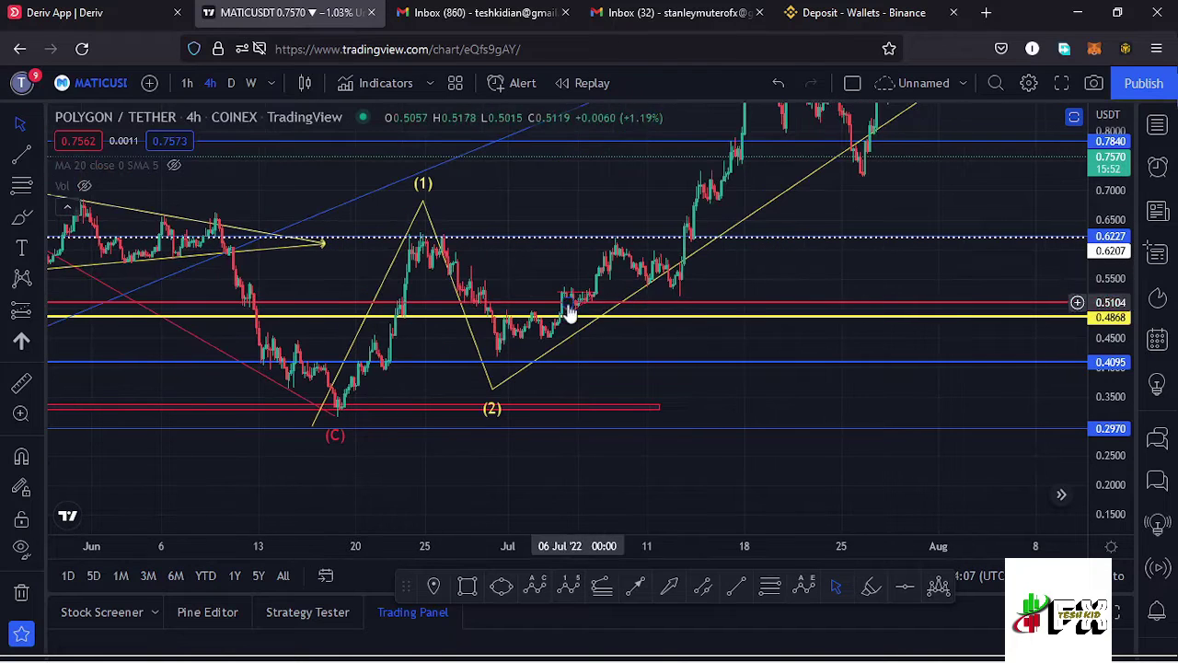
pyautogui.click(773, 586)
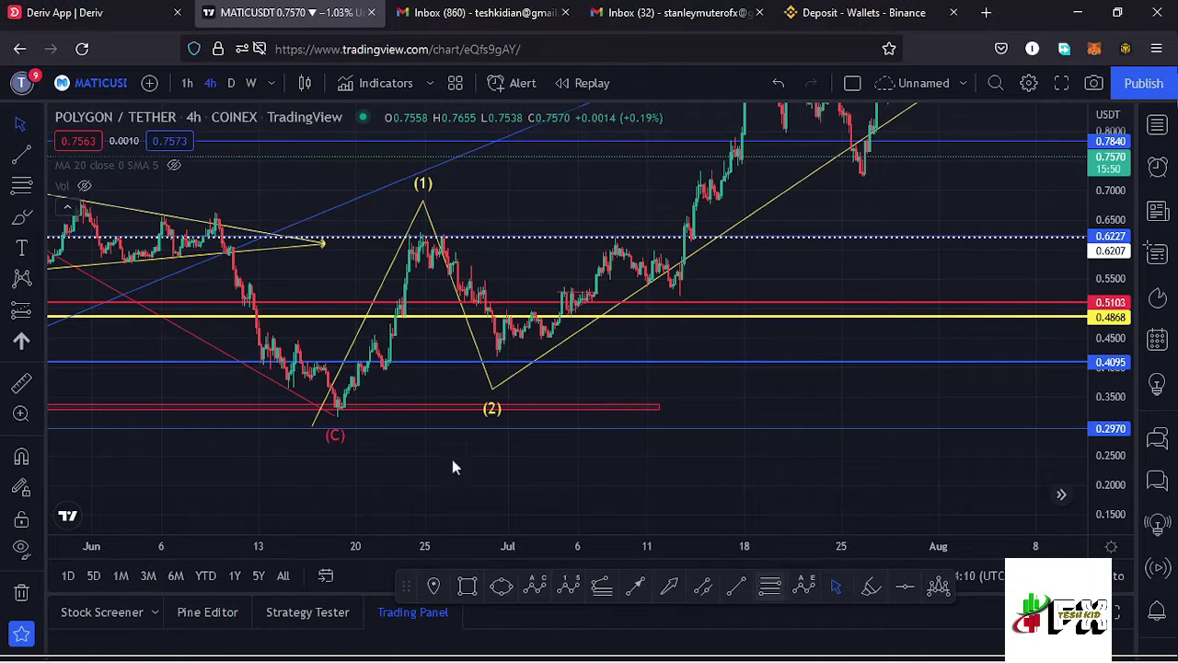
pyautogui.click(337, 420)
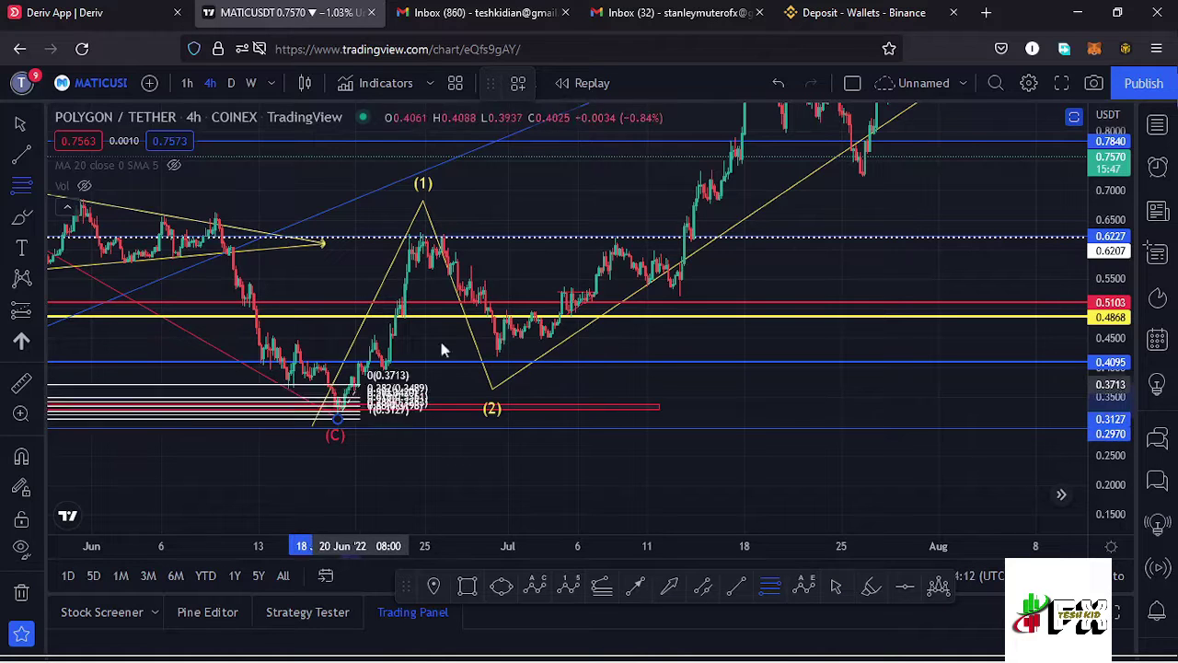
pyautogui.click(811, 238)
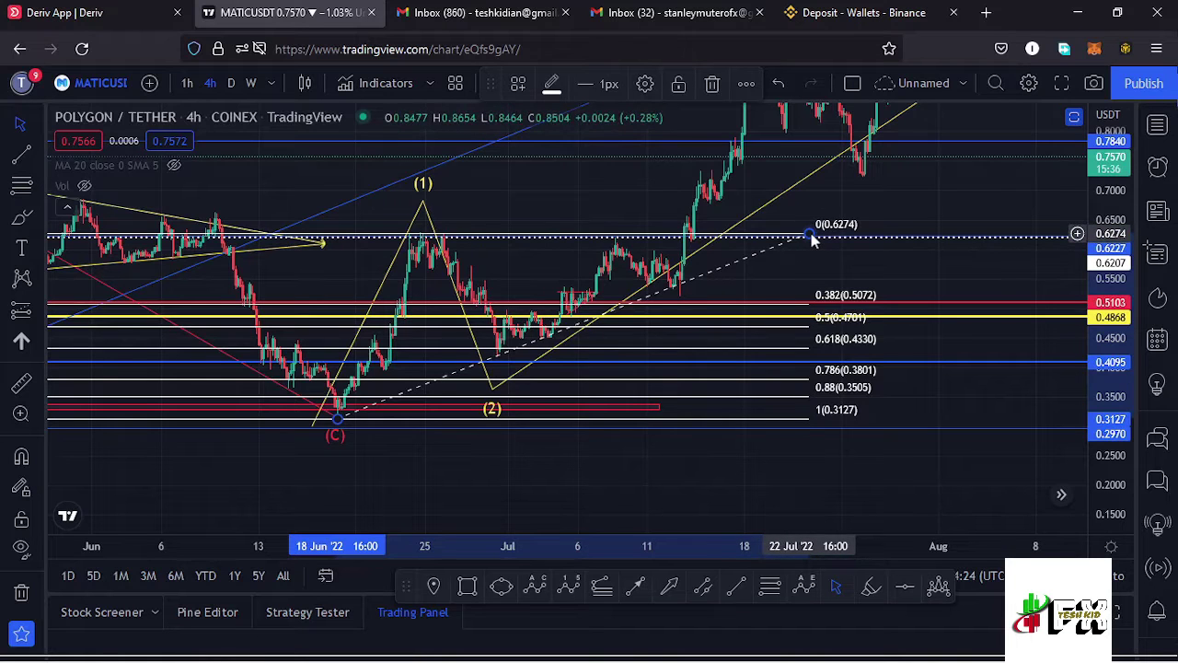
pyautogui.press('Delete')
pyautogui.moveTo(1103, 210); pyautogui.dragTo(1110, 227)
pyautogui.scroll(-5, 712, 254)
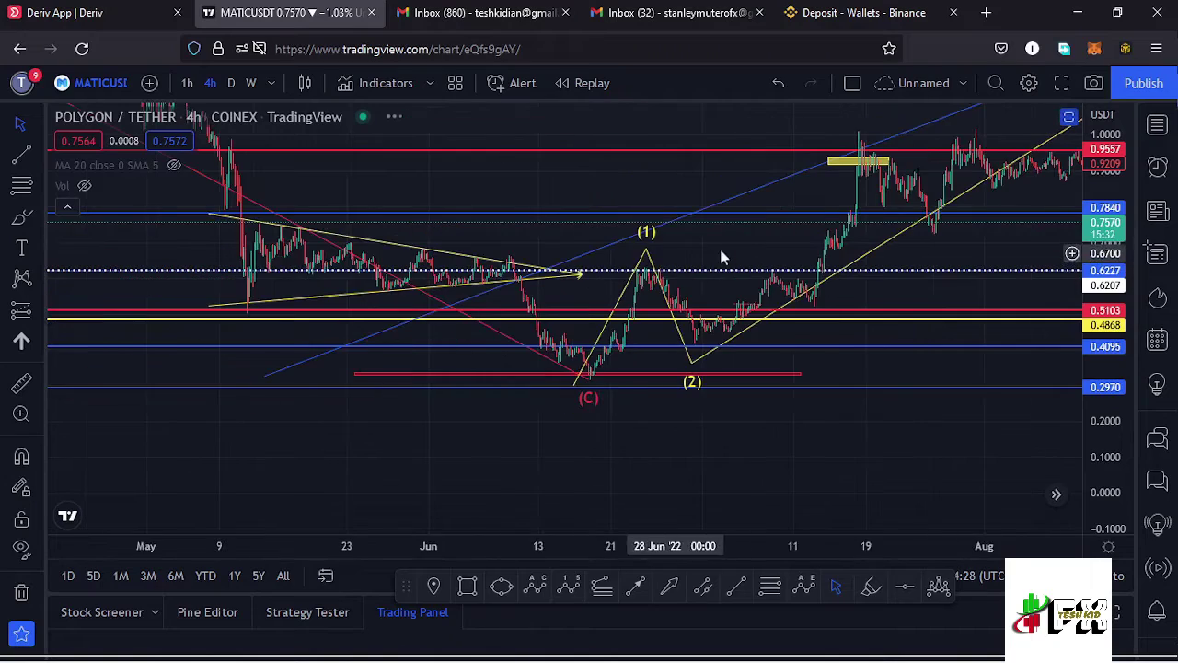
pyautogui.moveTo(723, 249); pyautogui.dragTo(513, 283)
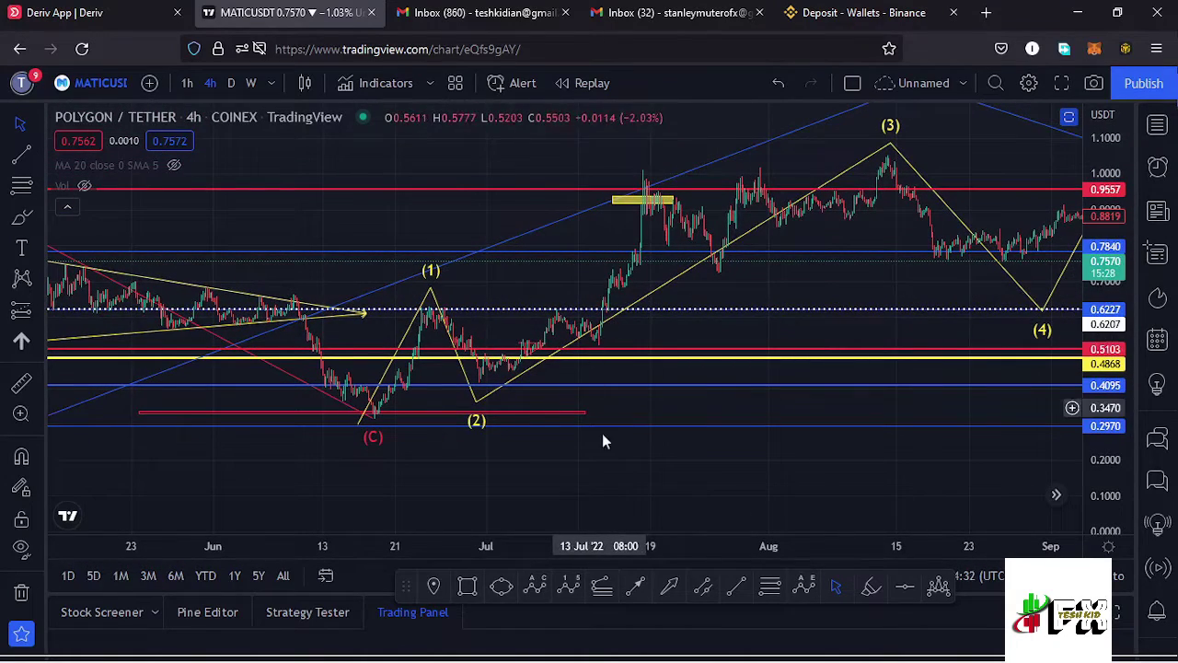
pyautogui.click(600, 589)
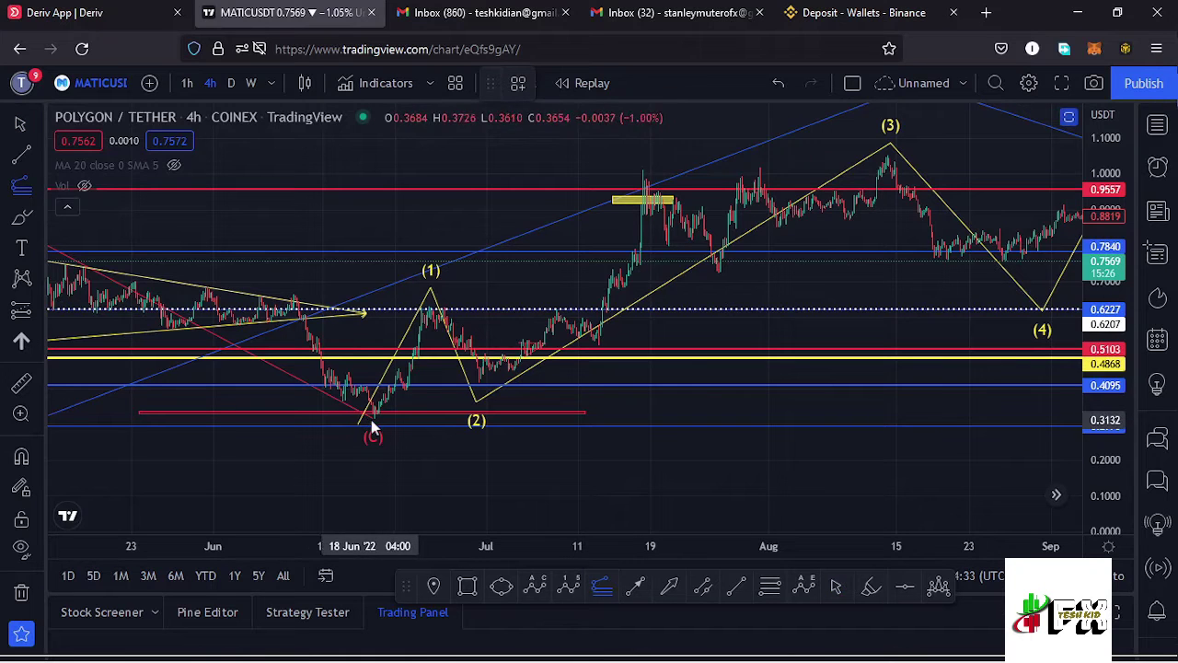
pyautogui.click(371, 420)
pyautogui.click(443, 306)
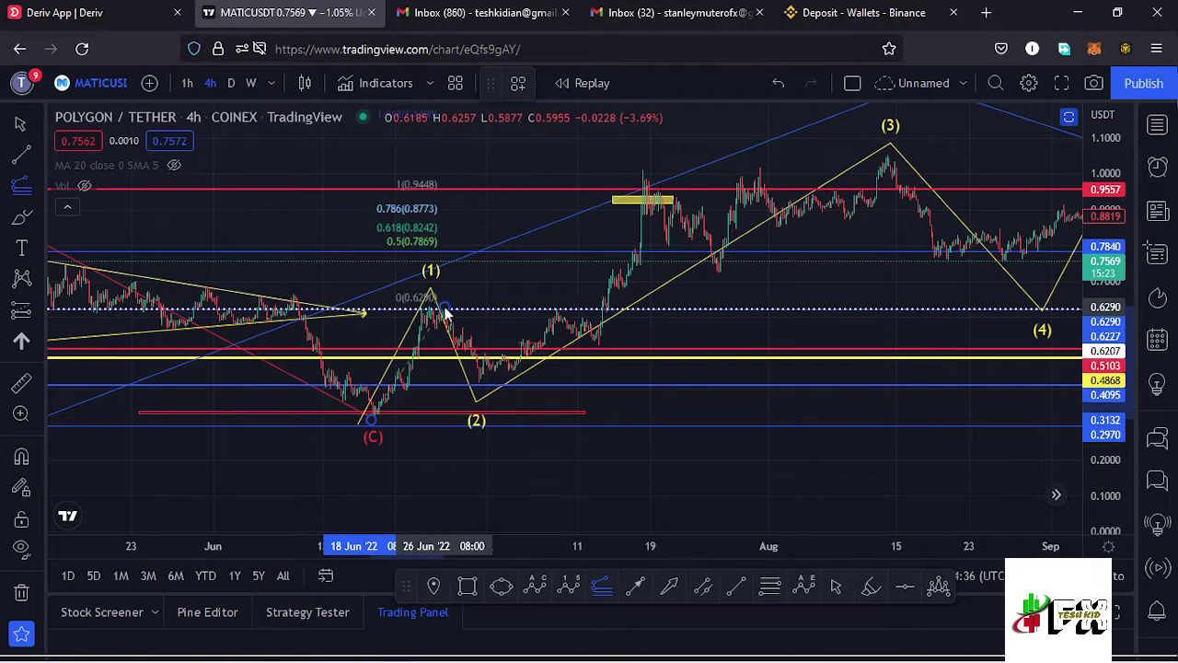
pyautogui.click(968, 382)
pyautogui.moveTo(956, 348); pyautogui.dragTo(859, 367)
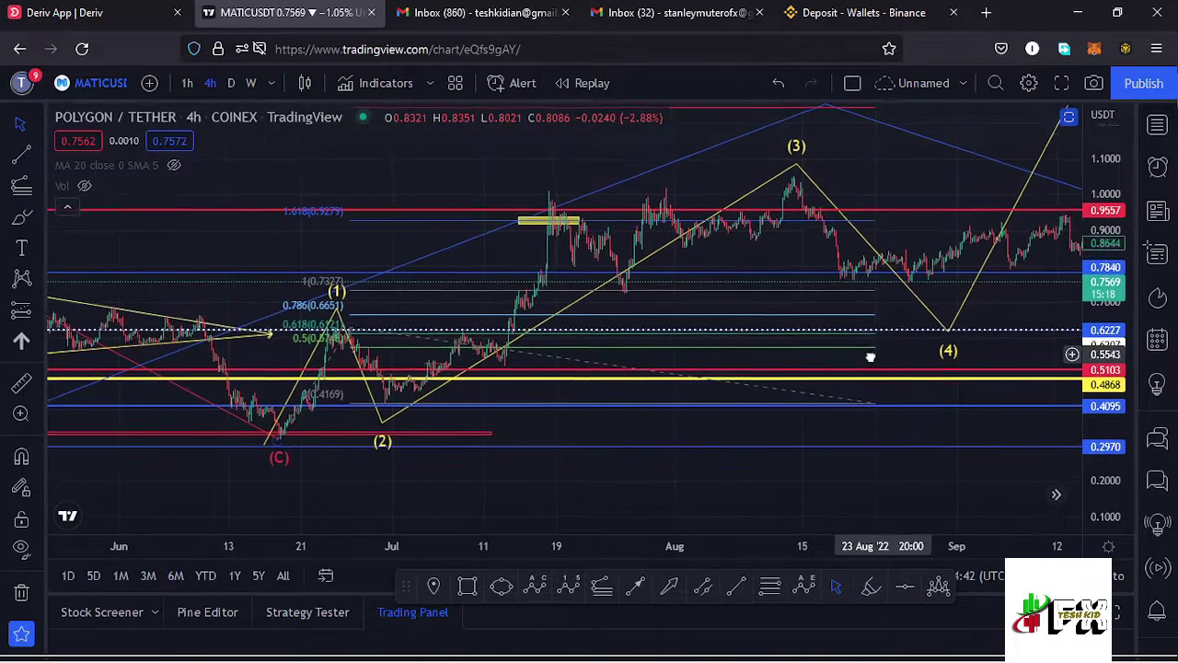
pyautogui.click(876, 406)
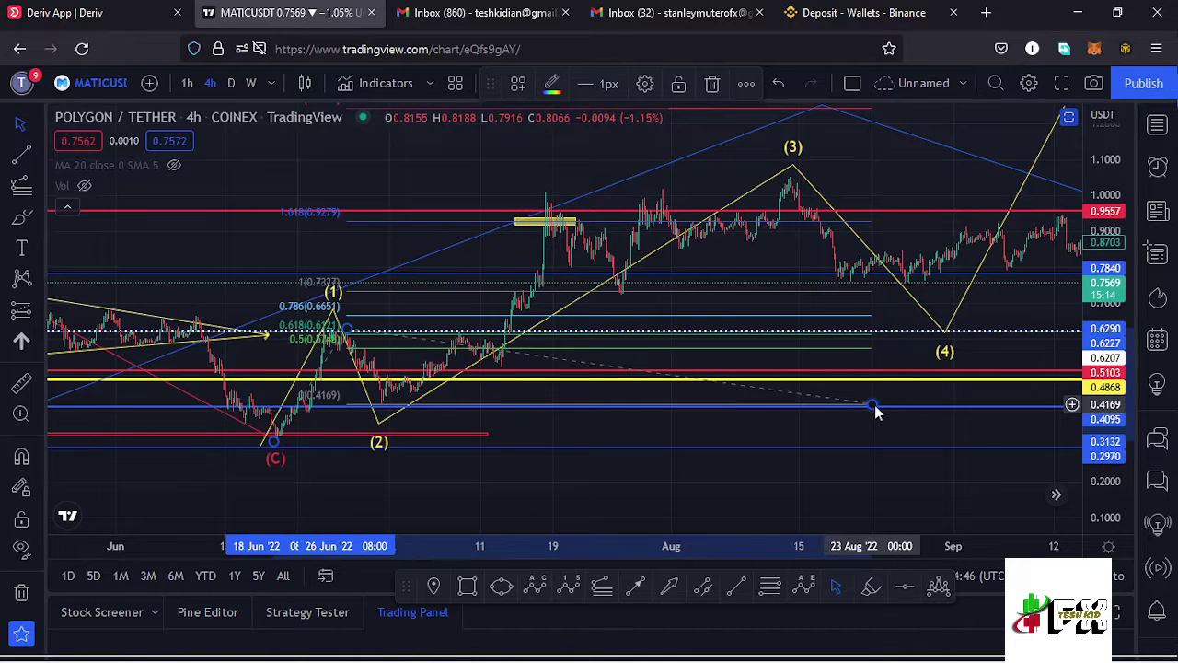
pyautogui.press('Delete')
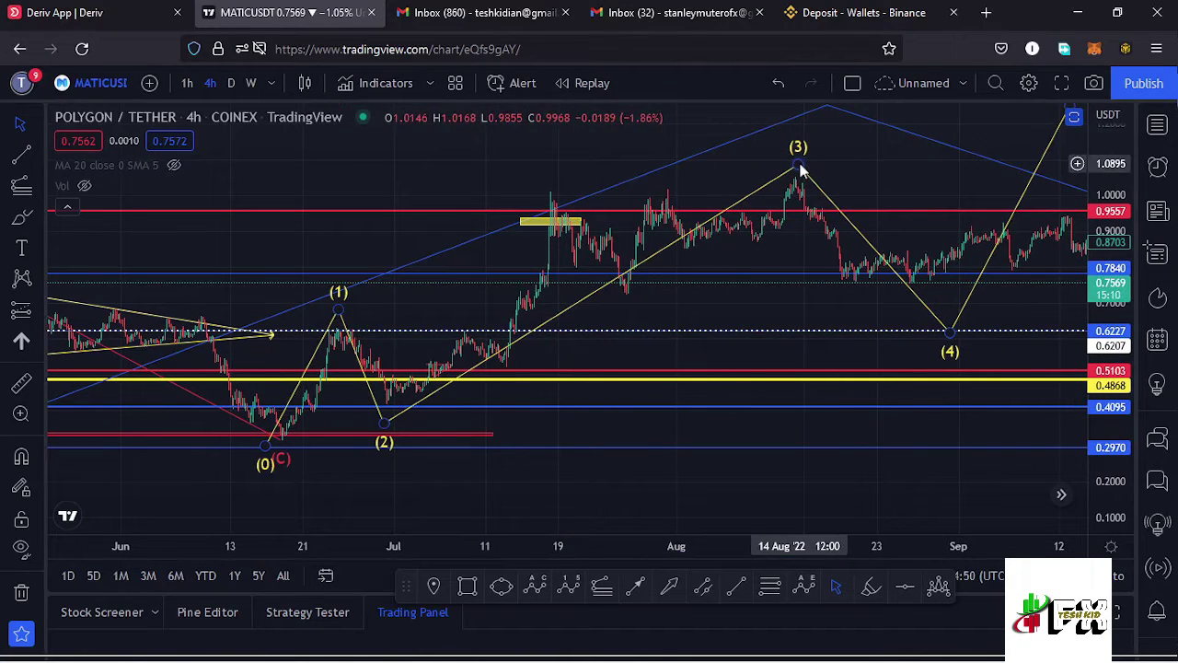
# Move wave point (3) to the mid-July peak and wave point (4) to late July.
pyautogui.moveTo(799, 168)
pyautogui.mouseDown()
pyautogui.moveTo(586, 175)
pyautogui.moveTo(552, 195)
pyautogui.mouseUp()
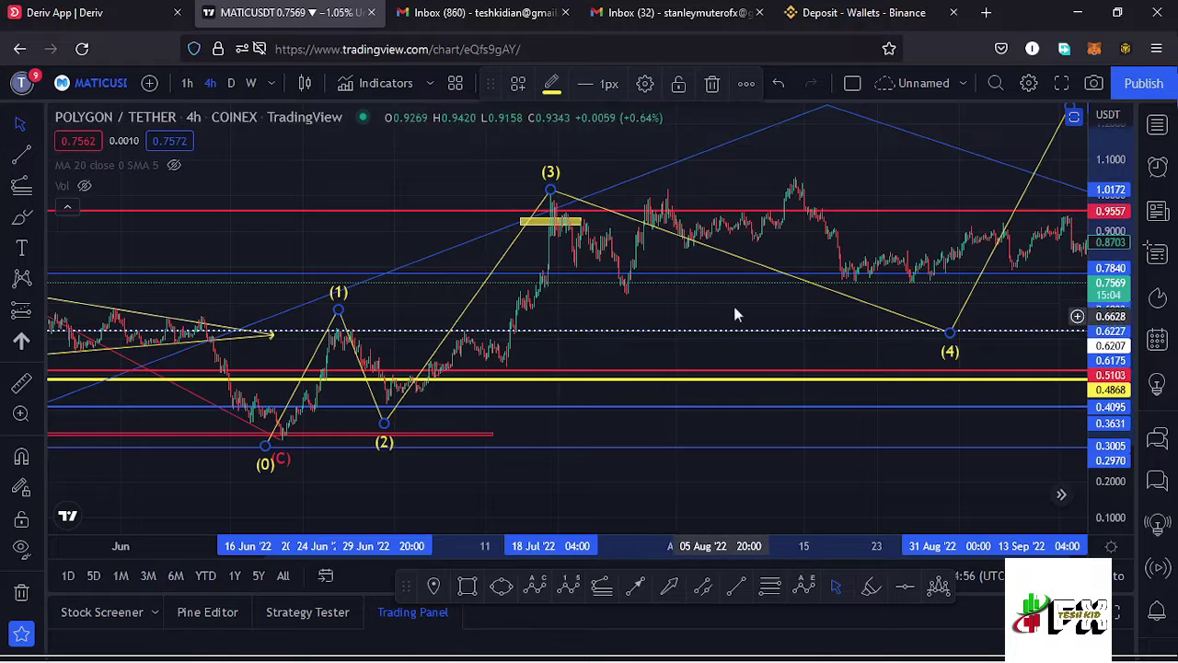
pyautogui.moveTo(731, 316); pyautogui.dragTo(697, 301)
pyautogui.moveTo(920, 333); pyautogui.dragTo(595, 302)
pyautogui.moveTo(768, 310); pyautogui.dragTo(591, 321)
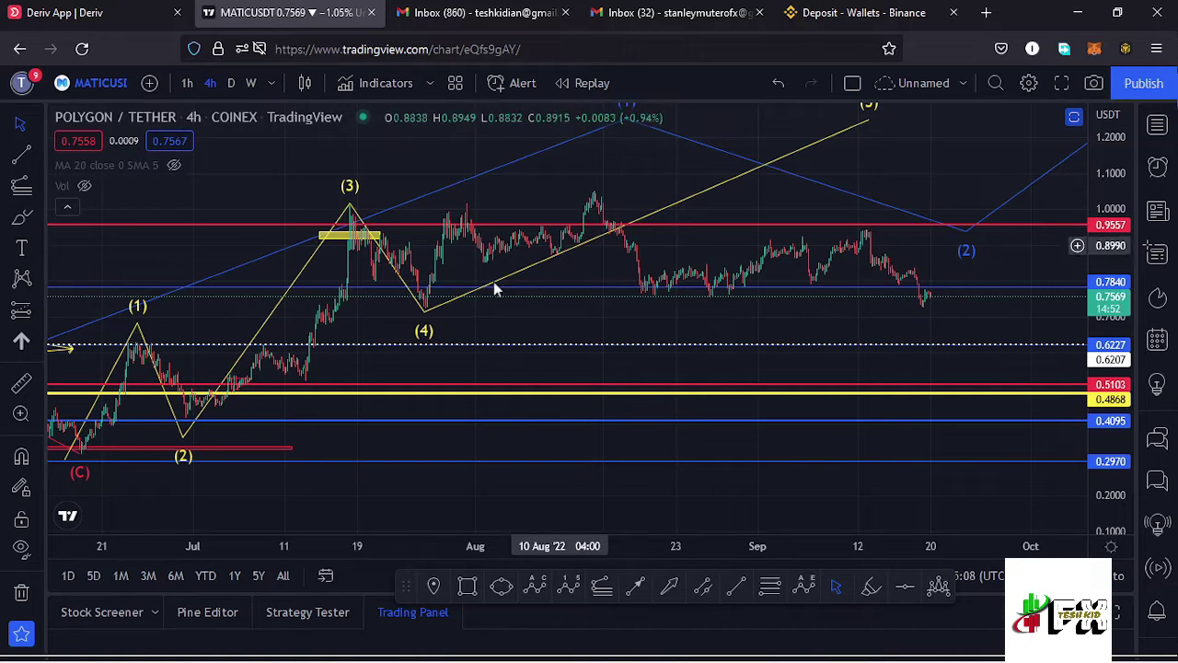
# Reposition wave (4) to the late-August low and (3) to the mid-August peak, framing the projected (5).
pyautogui.moveTo(423, 315); pyautogui.dragTo(709, 314)
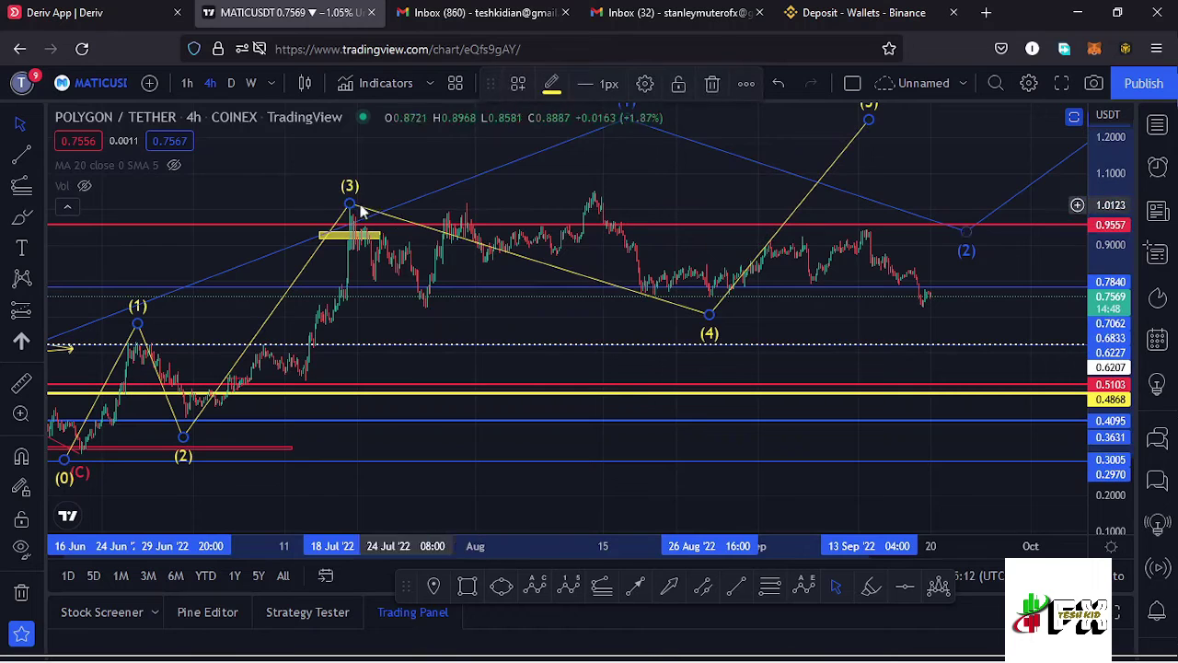
pyautogui.moveTo(349, 203); pyautogui.dragTo(601, 187)
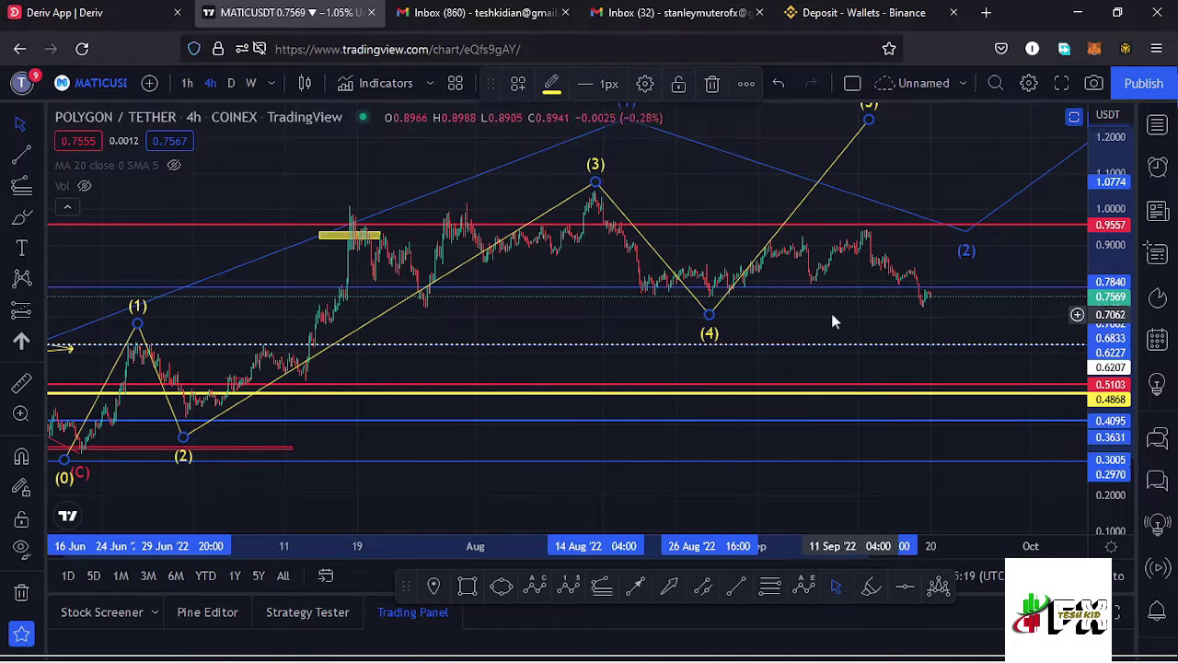
pyautogui.moveTo(827, 322); pyautogui.dragTo(718, 356)
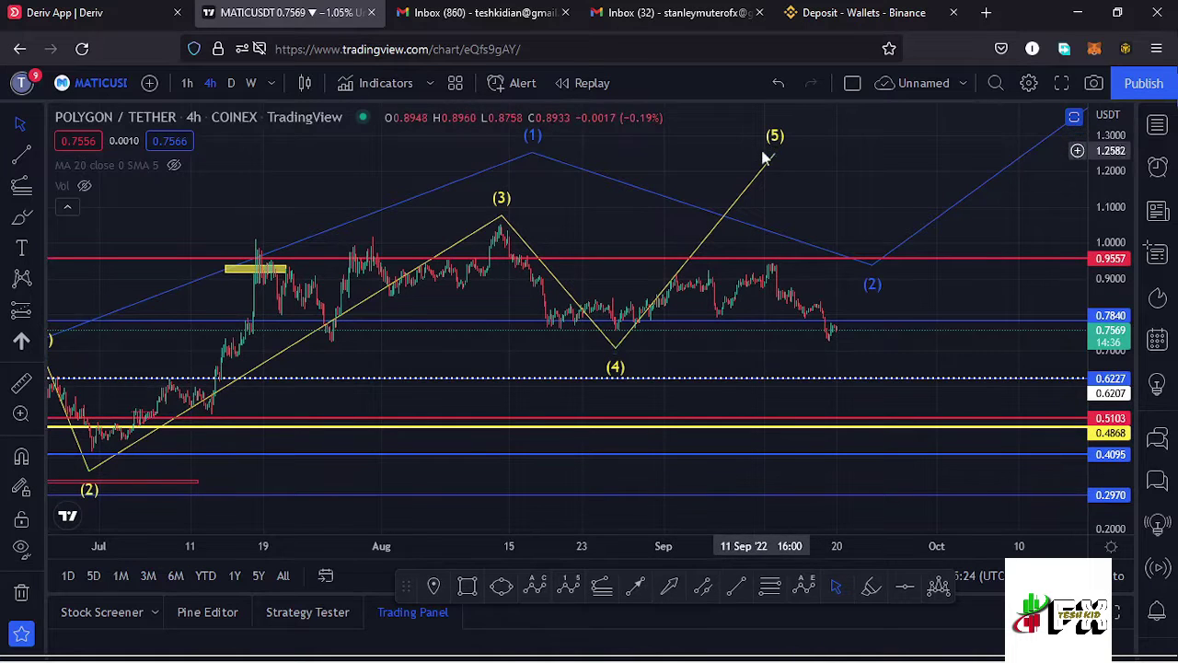
pyautogui.moveTo(624, 212); pyautogui.dragTo(787, 164)
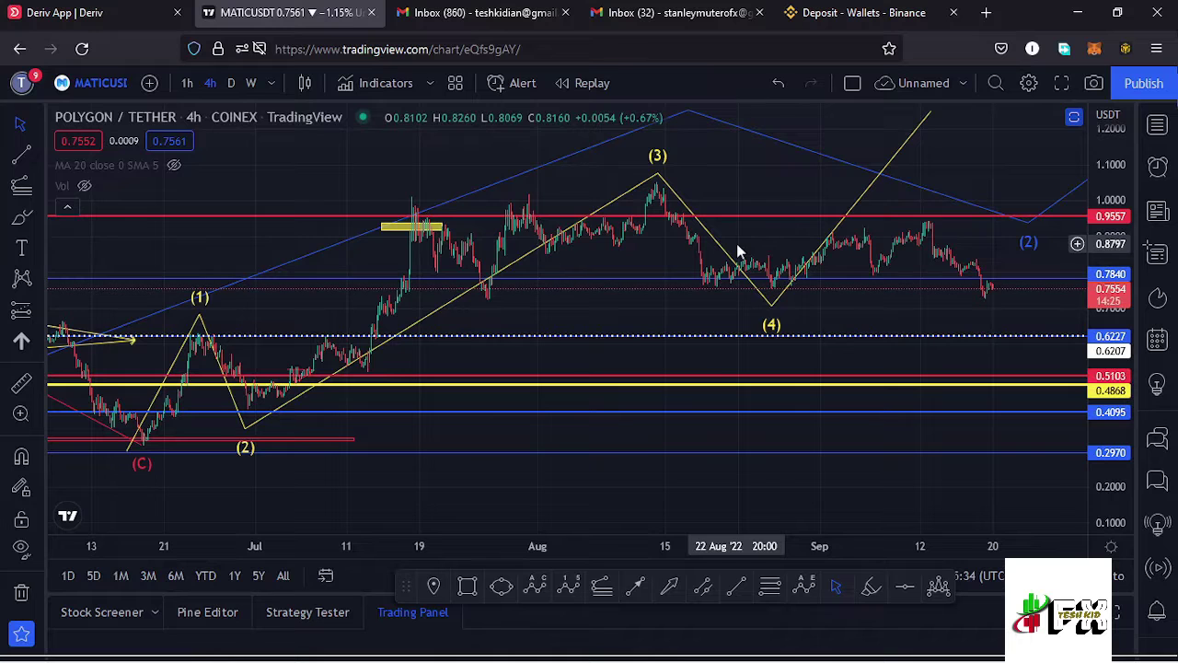
pyautogui.moveTo(1111, 327); pyautogui.dragTo(1112, 322)
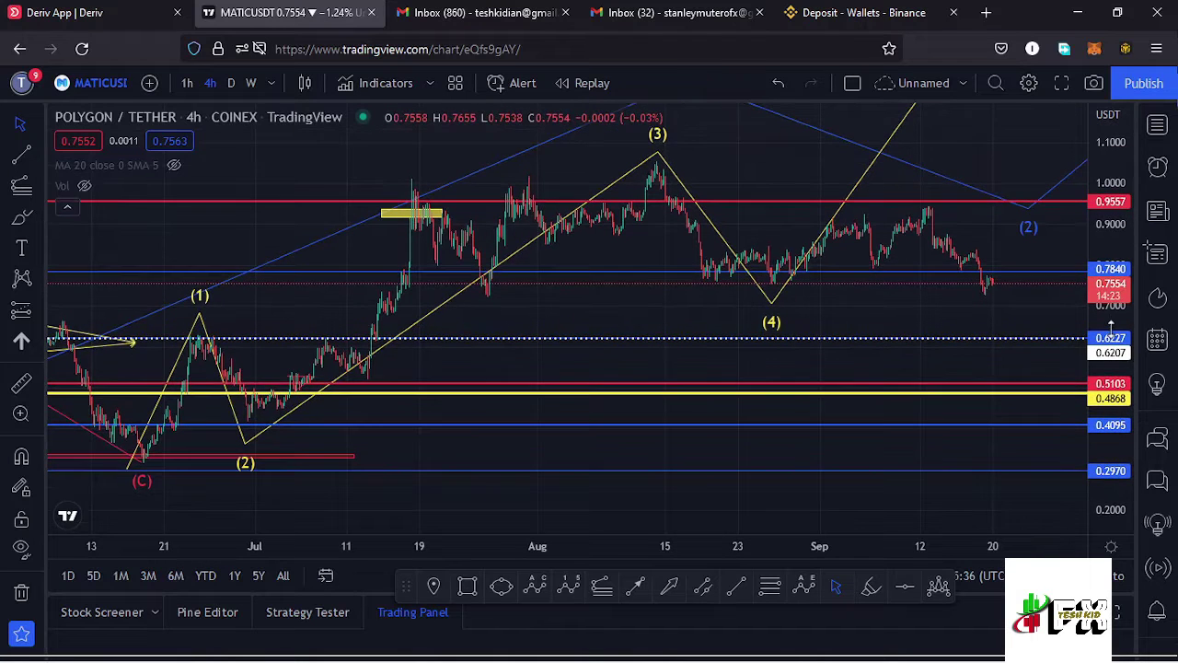
pyautogui.moveTo(882, 339); pyautogui.dragTo(880, 351)
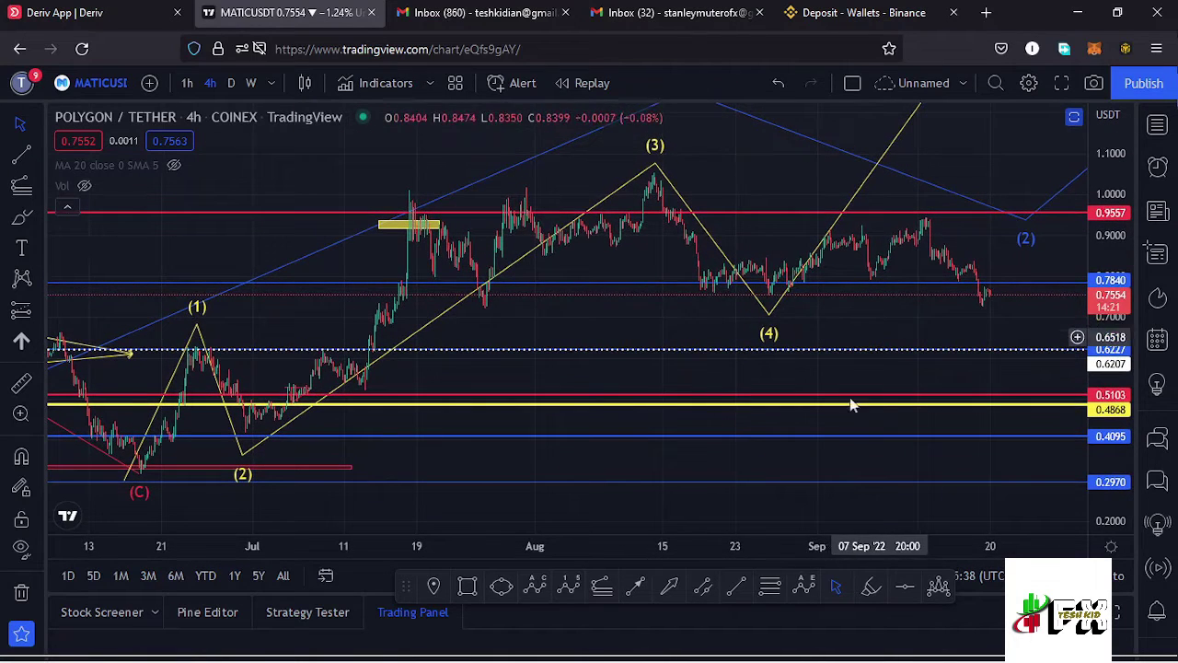
# Draw a Fibonacci retracement from the wave (2) low at 0.4196 up to 1.0570.
pyautogui.click(770, 587)
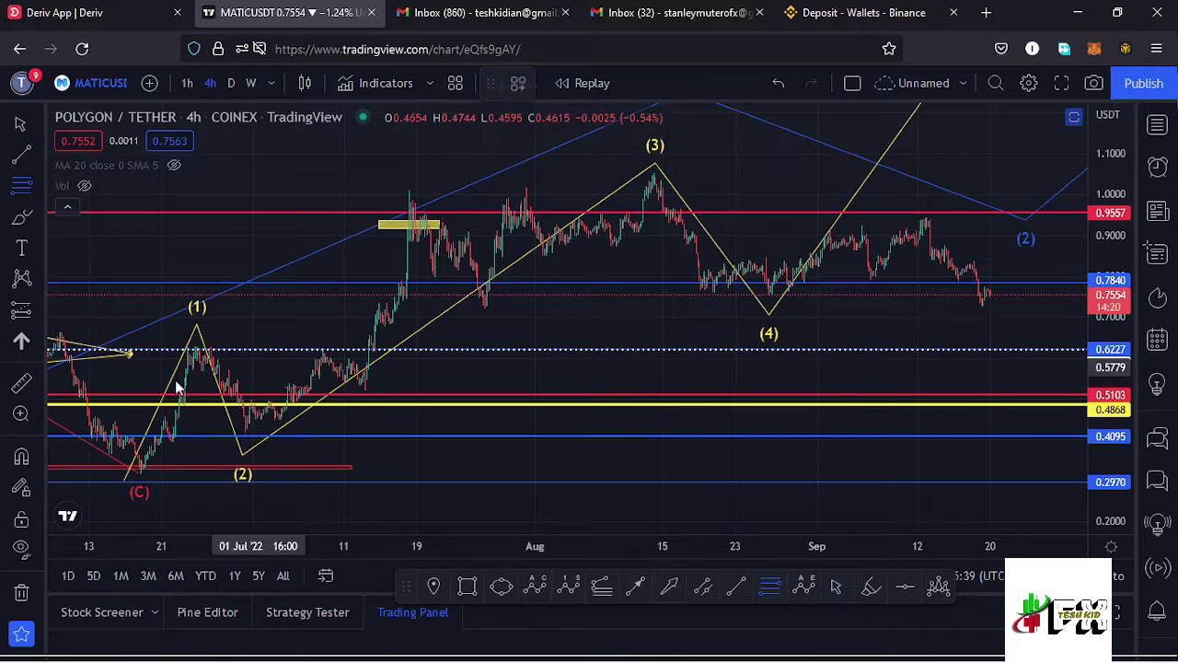
pyautogui.click(244, 433)
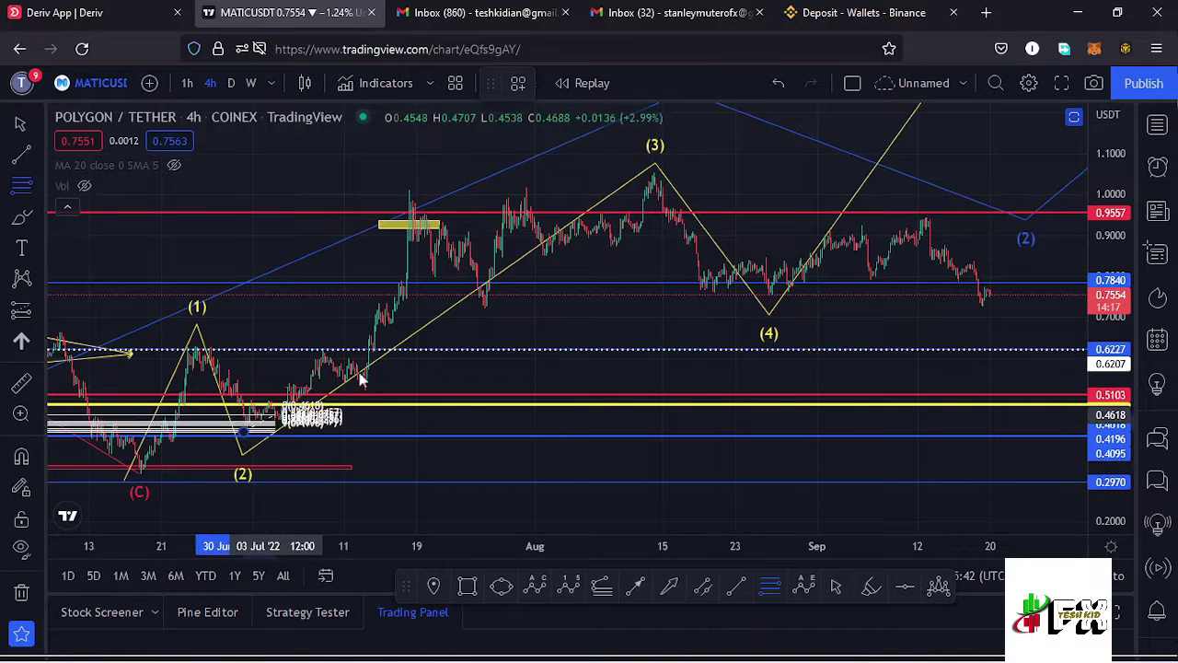
pyautogui.click(959, 171)
# Draw a yellow rectangle boxing the wave (4) sideways zone.
pyautogui.moveTo(1055, 314); pyautogui.dragTo(929, 318)
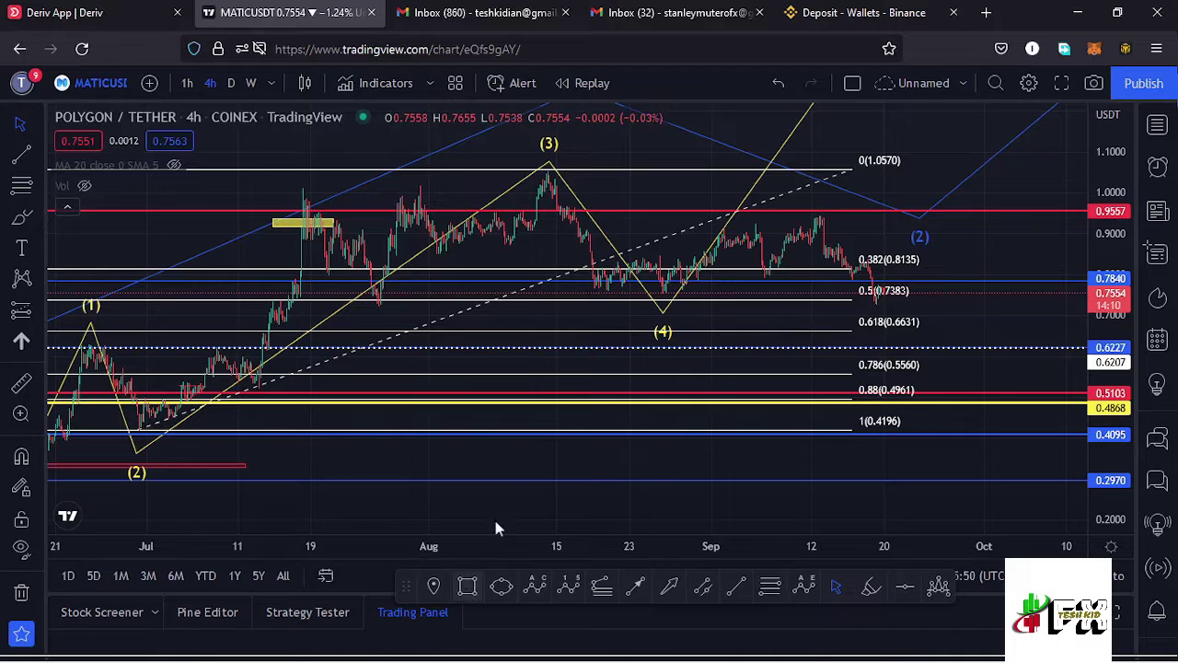
pyautogui.click(467, 587)
pyautogui.moveTo(625, 270); pyautogui.dragTo(801, 328)
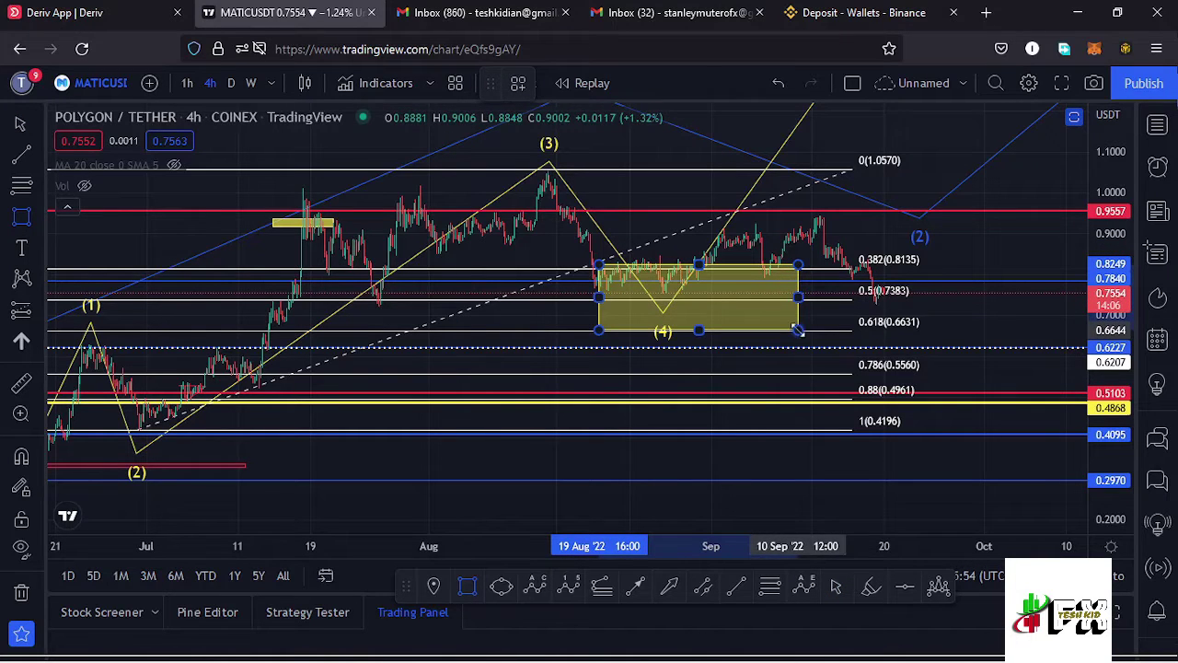
# Delete the Fibonacci retracement and widen the yellow 0.6644–0.8249 box right past the latest candles.
pyautogui.click(855, 178)
pyautogui.press('Delete')
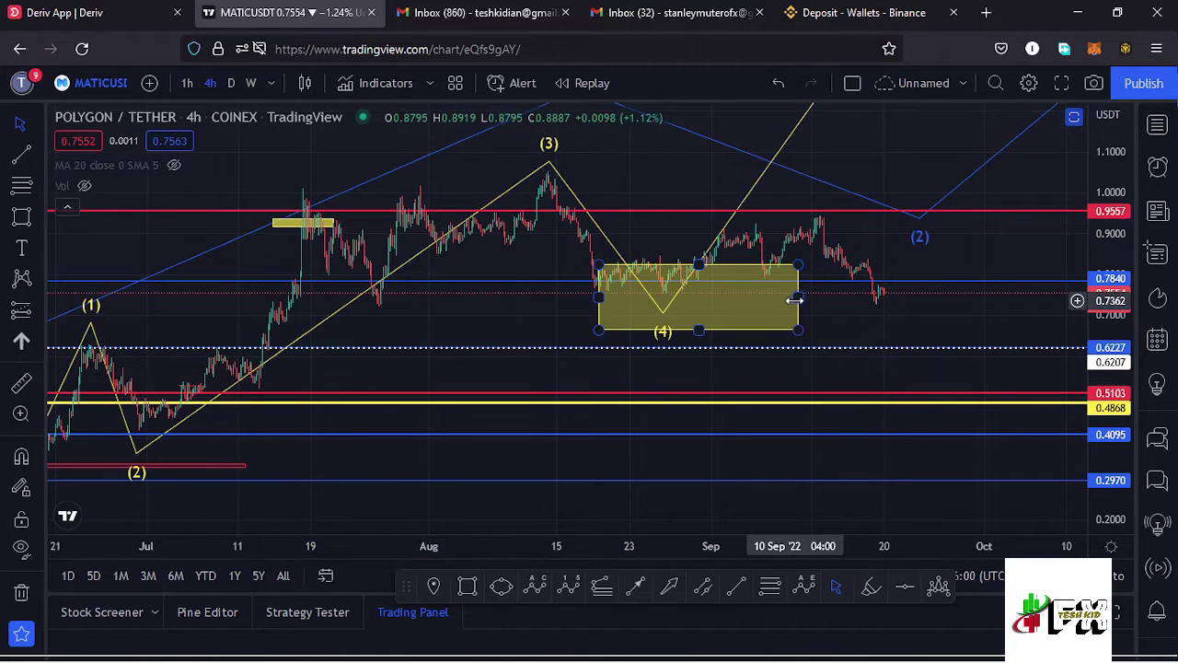
pyautogui.moveTo(848, 296); pyautogui.dragTo(900, 296)
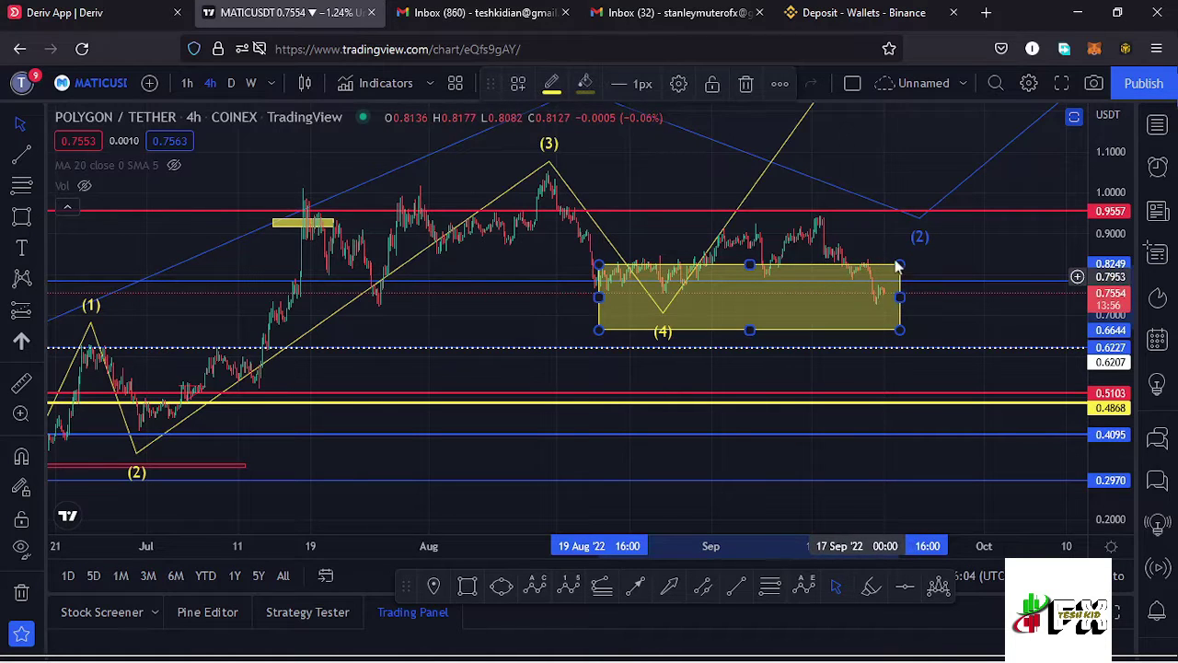
pyautogui.moveTo(1102, 310); pyautogui.dragTo(1102, 319)
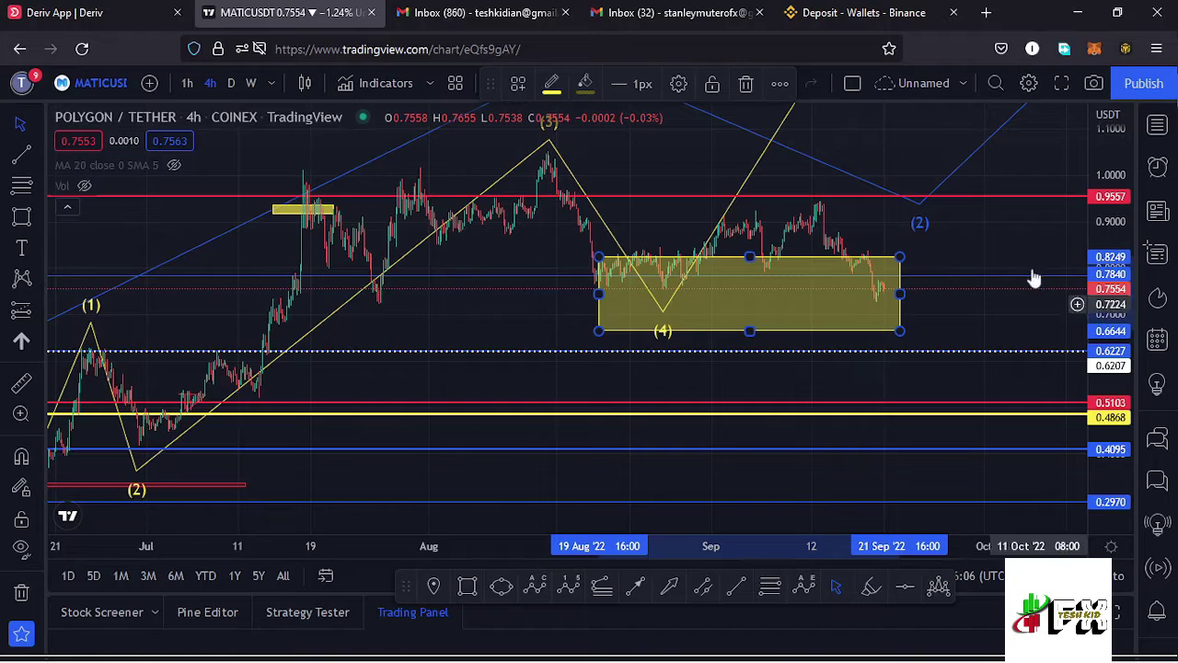
pyautogui.moveTo(1015, 231); pyautogui.dragTo(860, 305)
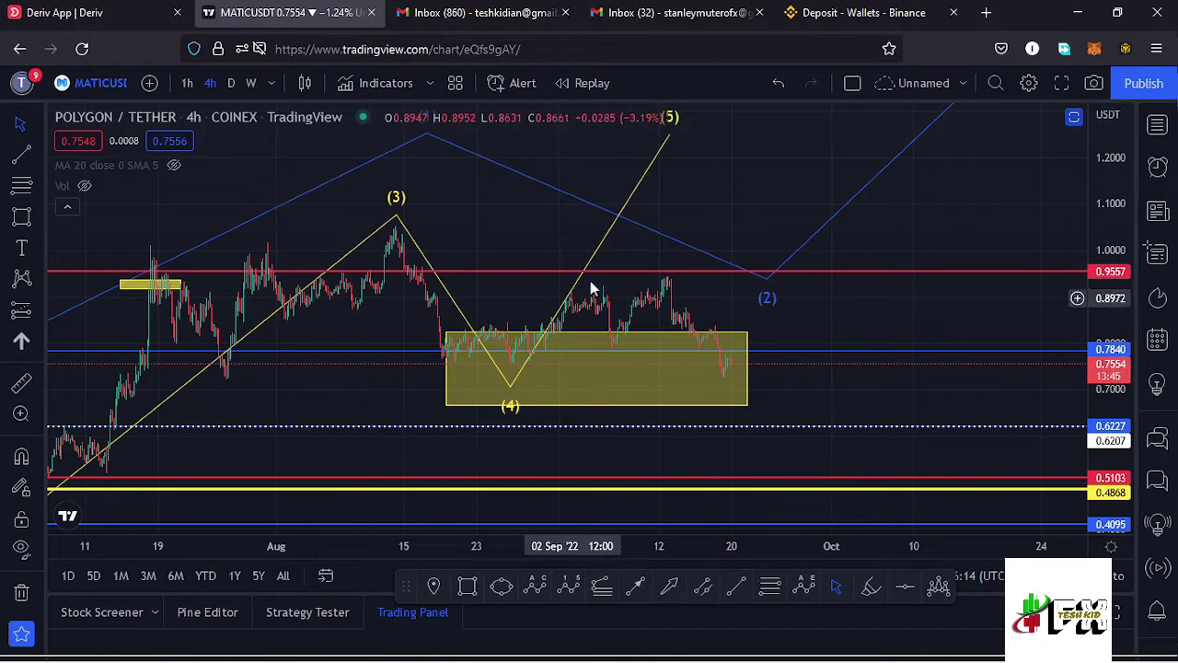
# Draw a blue parallel channel along the early-to-20 September rally, extended back to late August.
pyautogui.scroll(2, 695, 295)
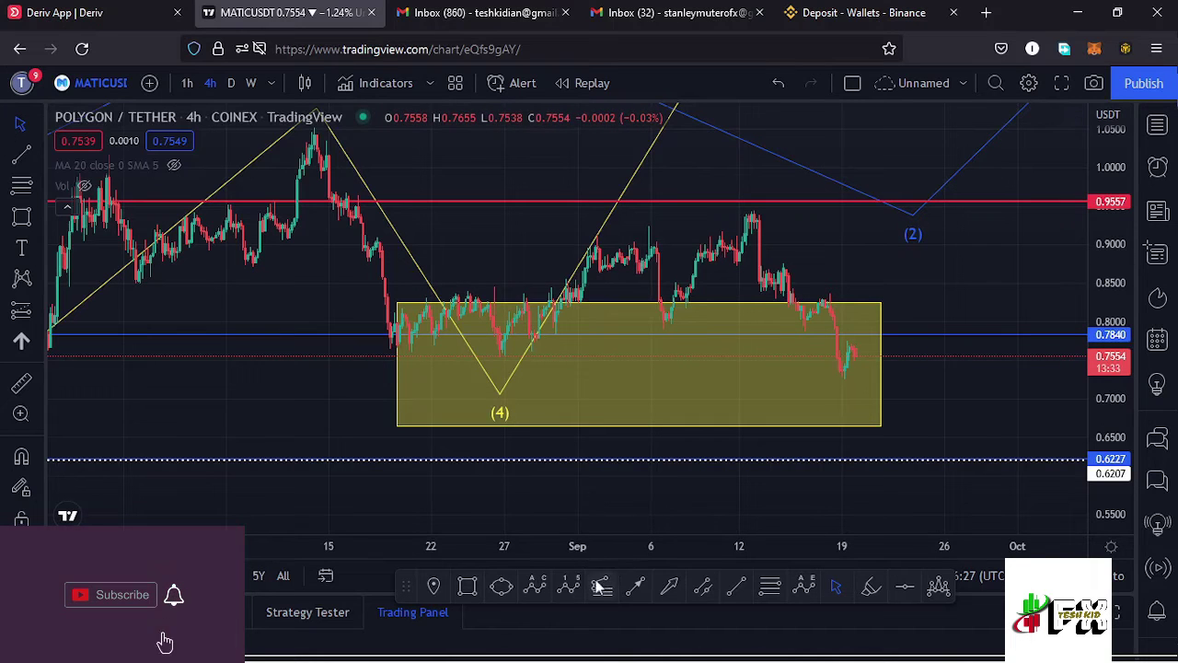
pyautogui.click(704, 587)
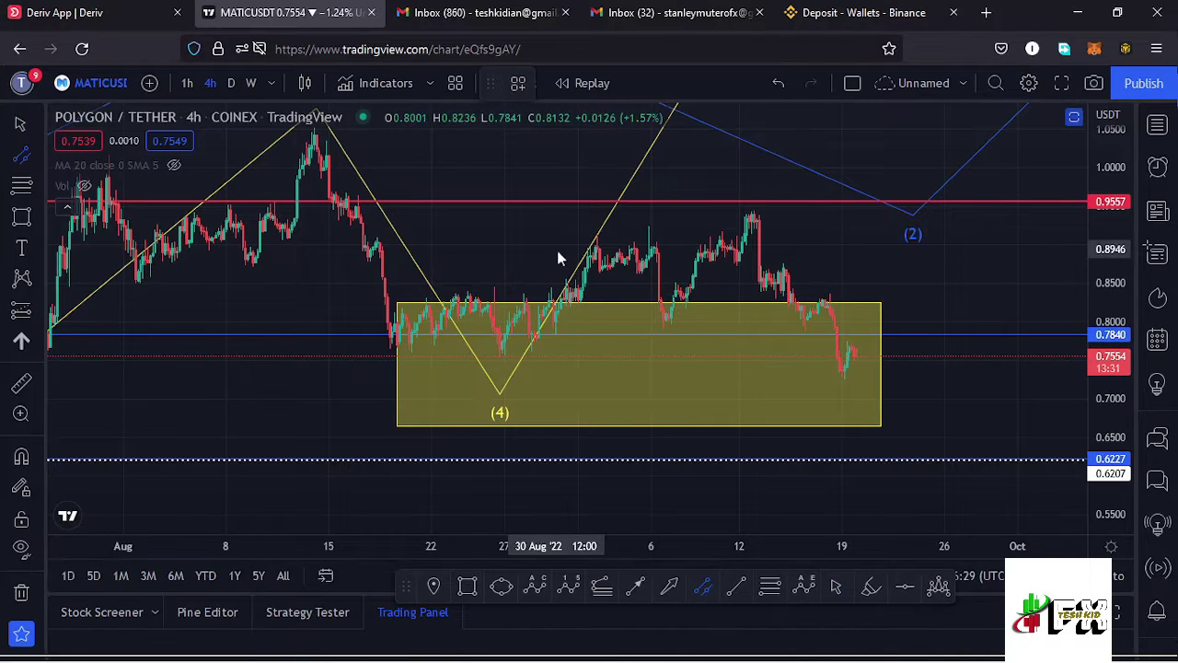
pyautogui.click(590, 244)
pyautogui.click(832, 194)
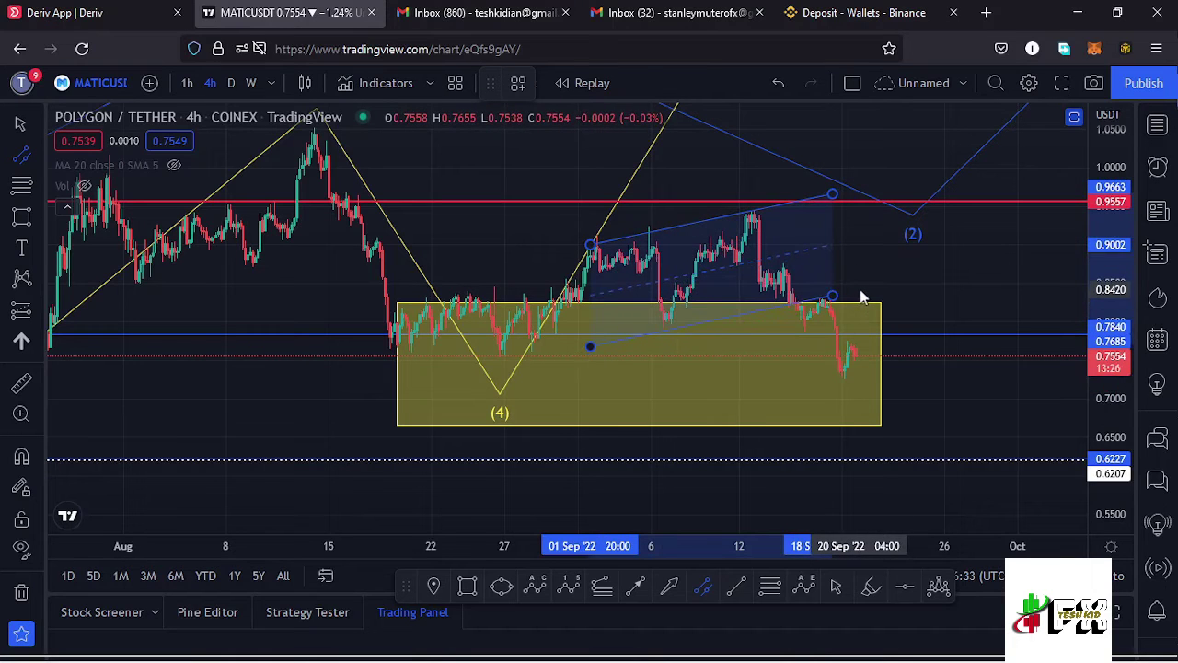
pyautogui.click(860, 290)
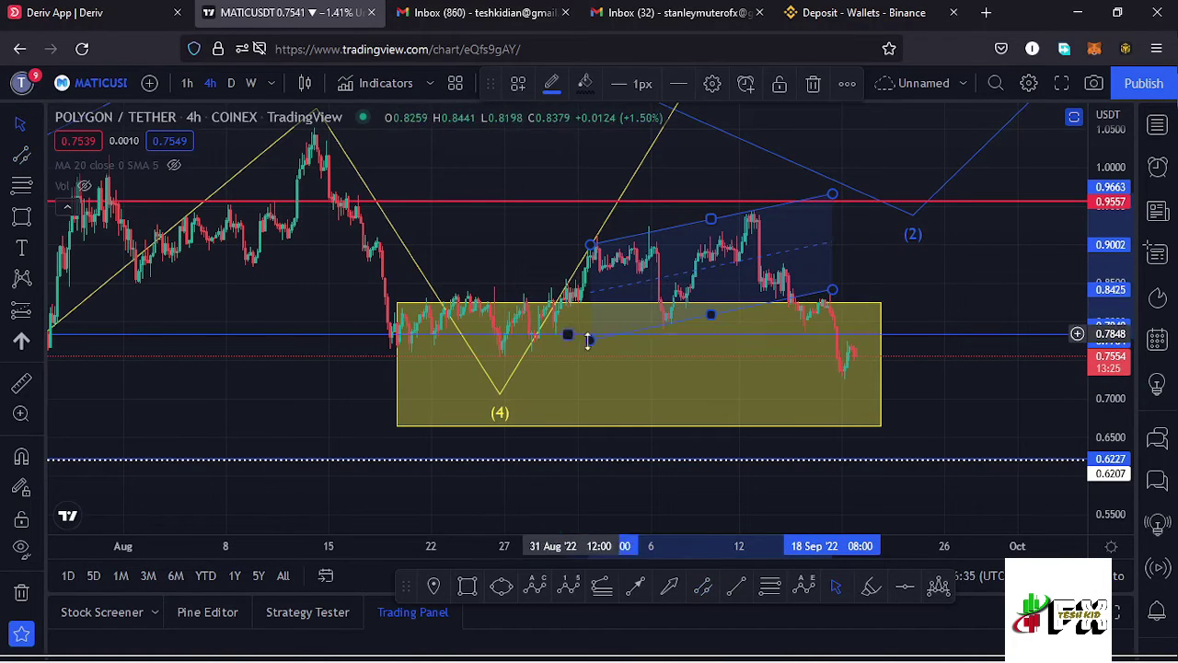
pyautogui.moveTo(589, 342); pyautogui.dragTo(457, 363)
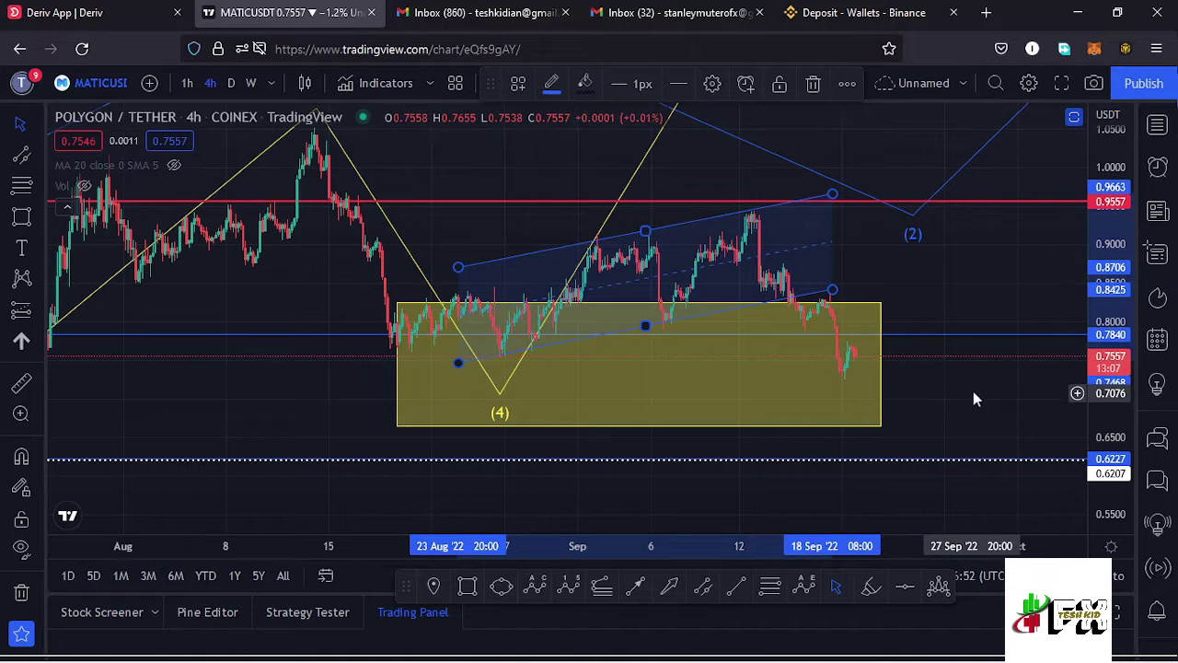
# Pan and rescale the chart to show the latest candles near 0.7557 and wave (3).
pyautogui.scroll(2, 965, 399)
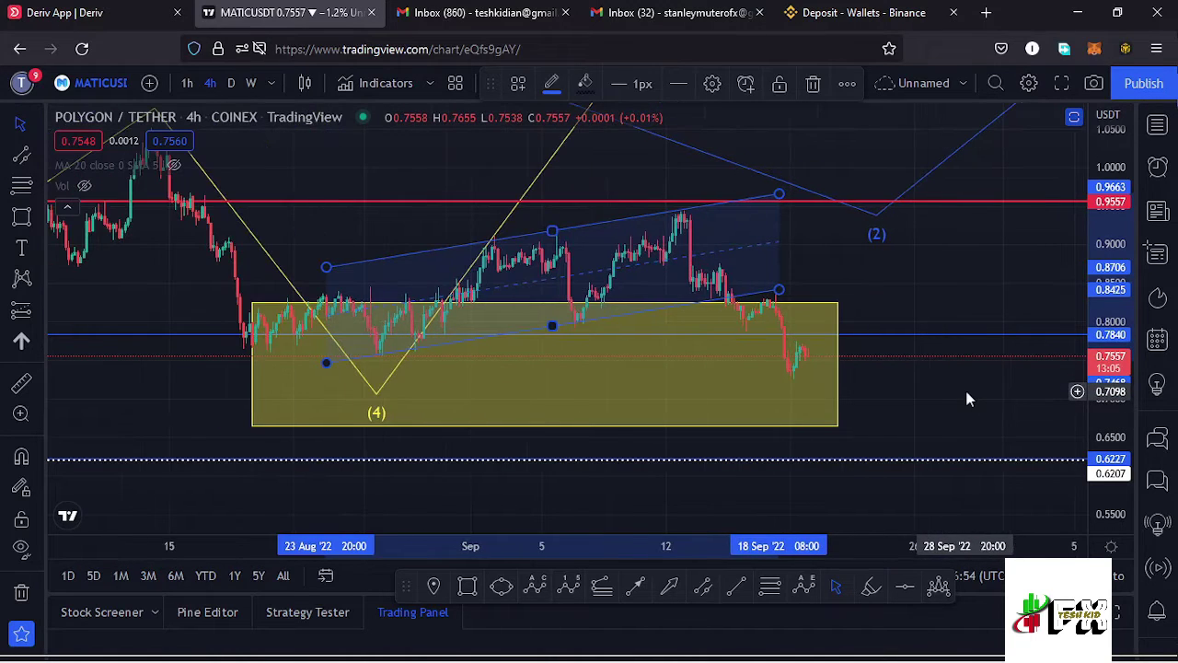
pyautogui.moveTo(963, 393); pyautogui.dragTo(836, 395)
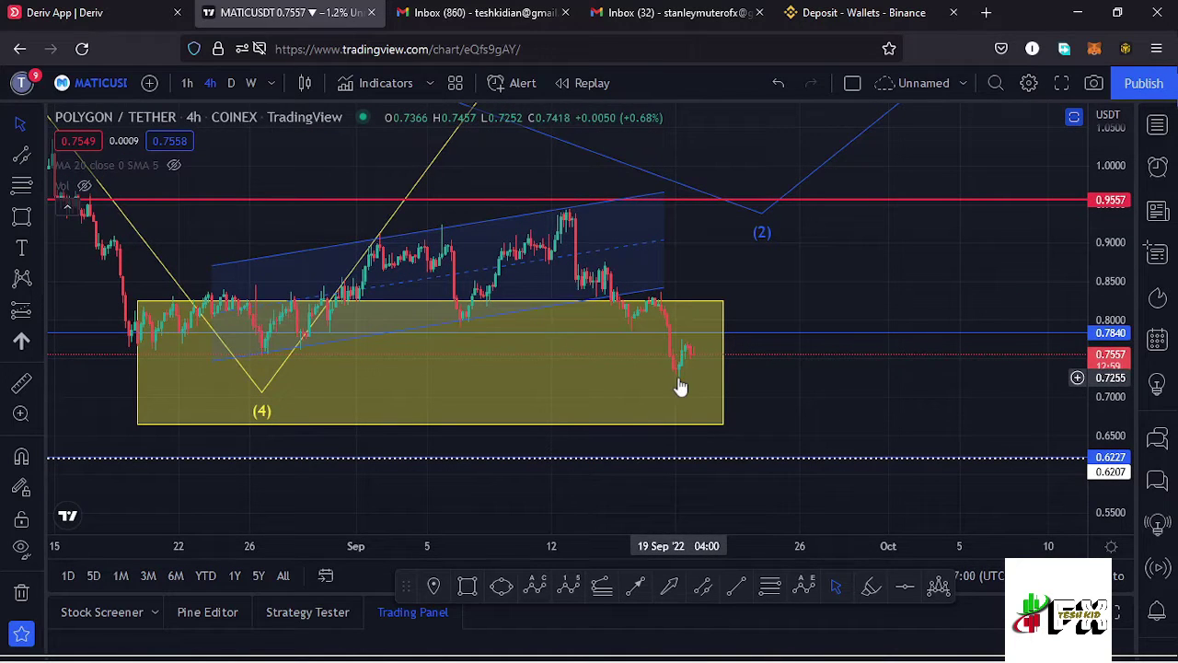
pyautogui.scroll(-2, 721, 348)
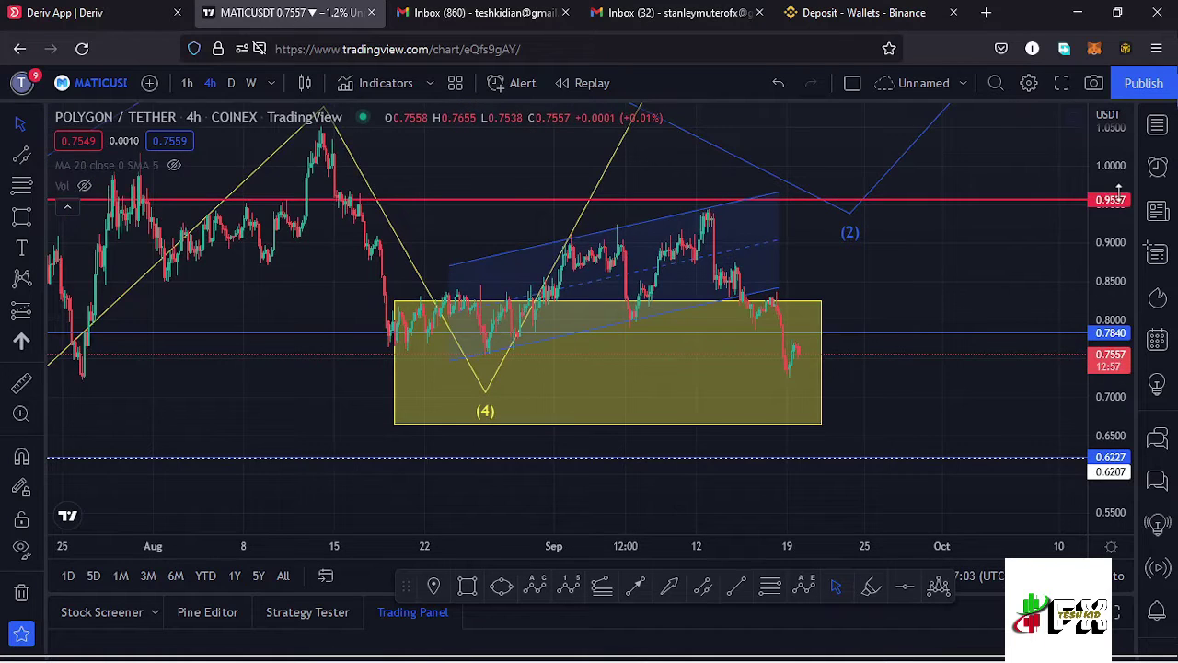
pyautogui.moveTo(1112, 195); pyautogui.dragTo(1113, 242)
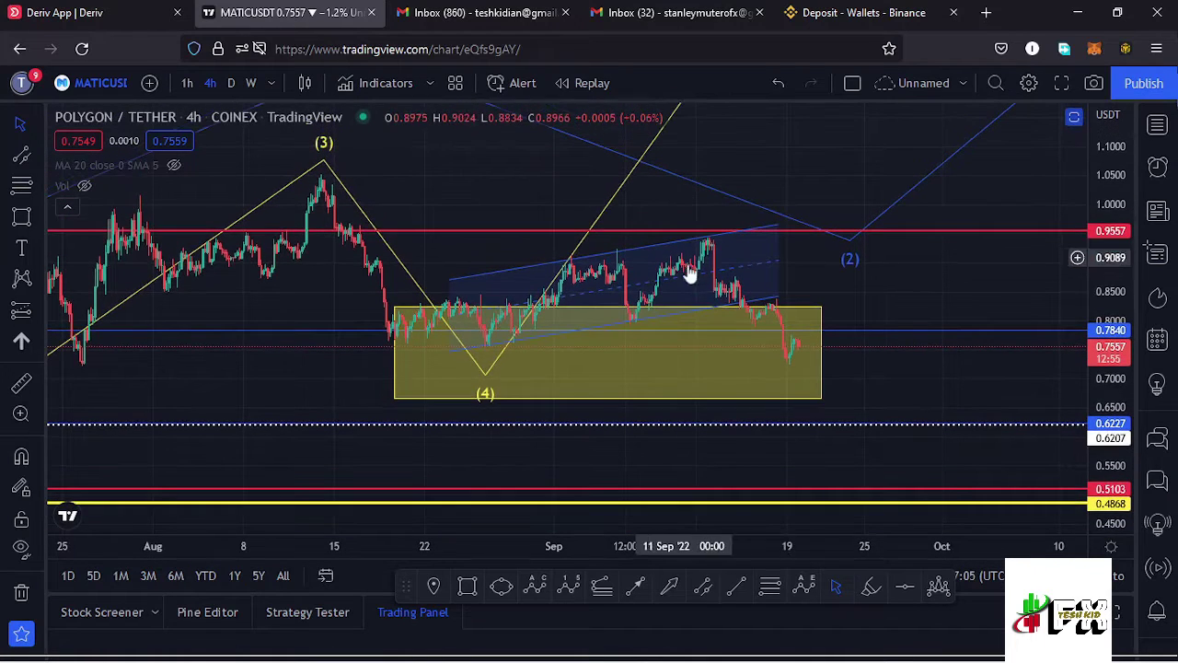
pyautogui.scroll(-1, 811, 276)
pyautogui.moveTo(963, 271); pyautogui.dragTo(851, 289)
pyautogui.scroll(2, 779, 313)
pyautogui.moveTo(768, 313); pyautogui.dragTo(908, 311)
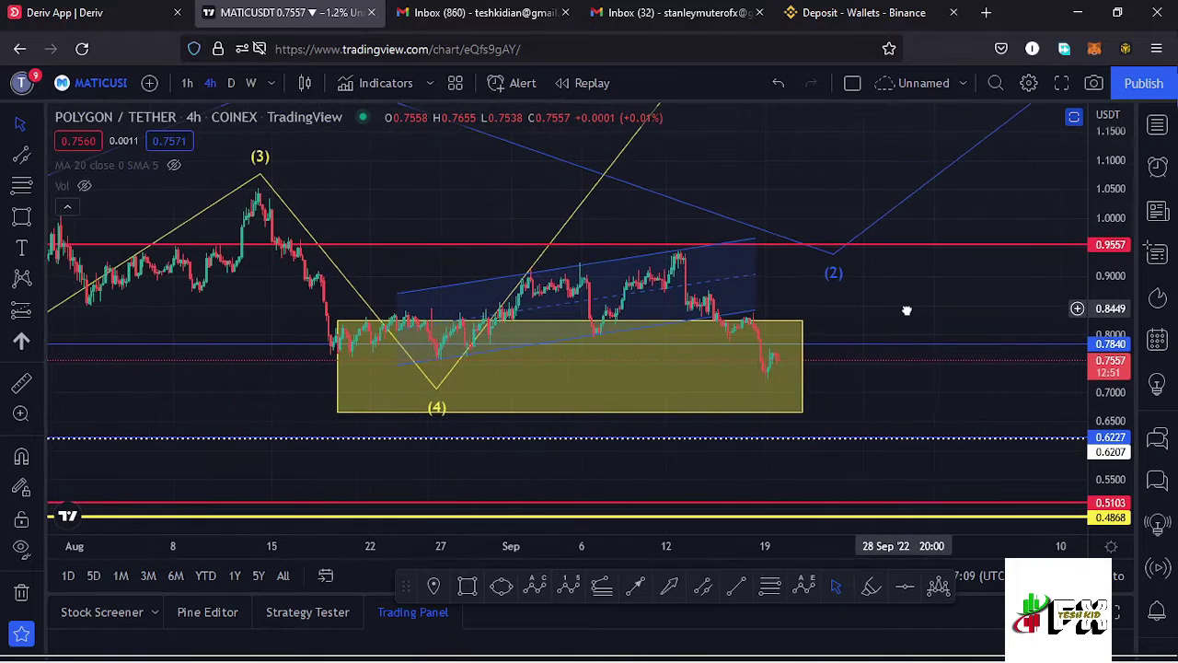
# Draw a red ABC correction from the wave (3) peak, A at the wave (4) low, ending at the recent low.
pyautogui.click(537, 590)
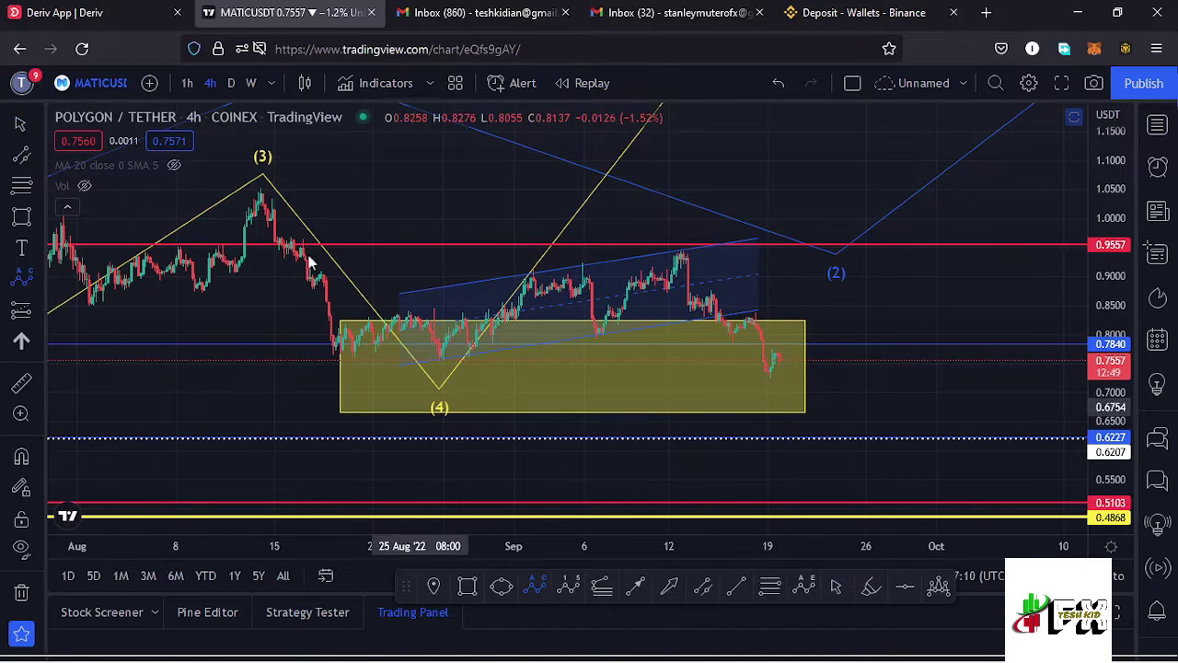
pyautogui.click(261, 189)
pyautogui.click(440, 363)
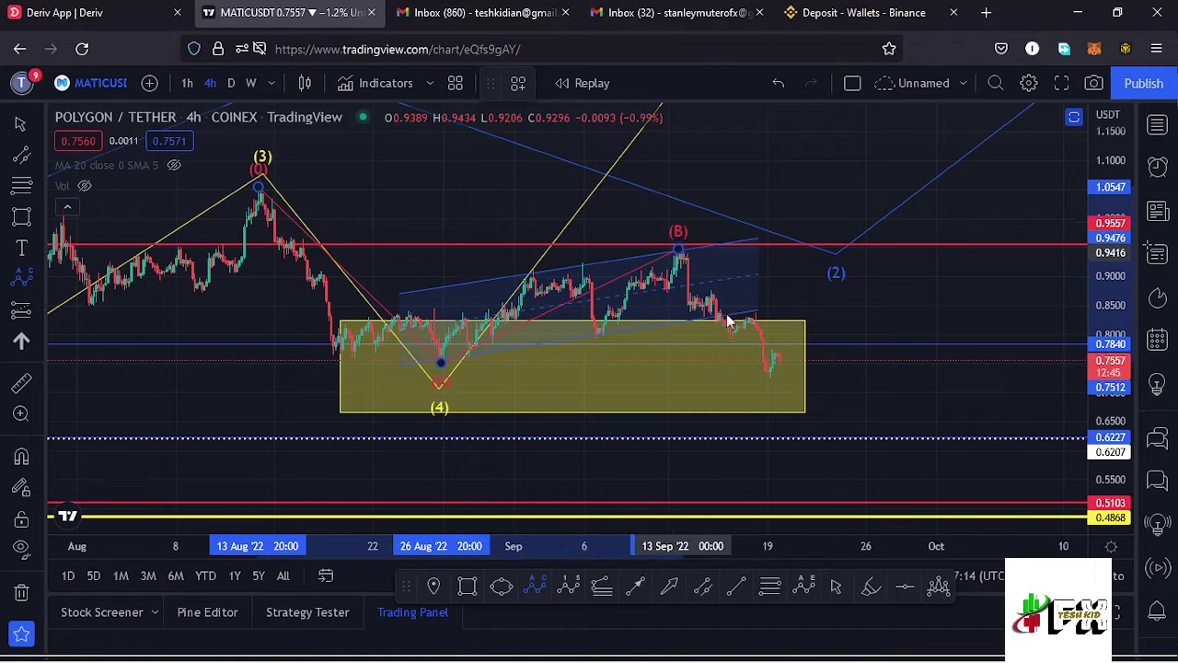
pyautogui.moveTo(770, 378); pyautogui.dragTo(724, 383)
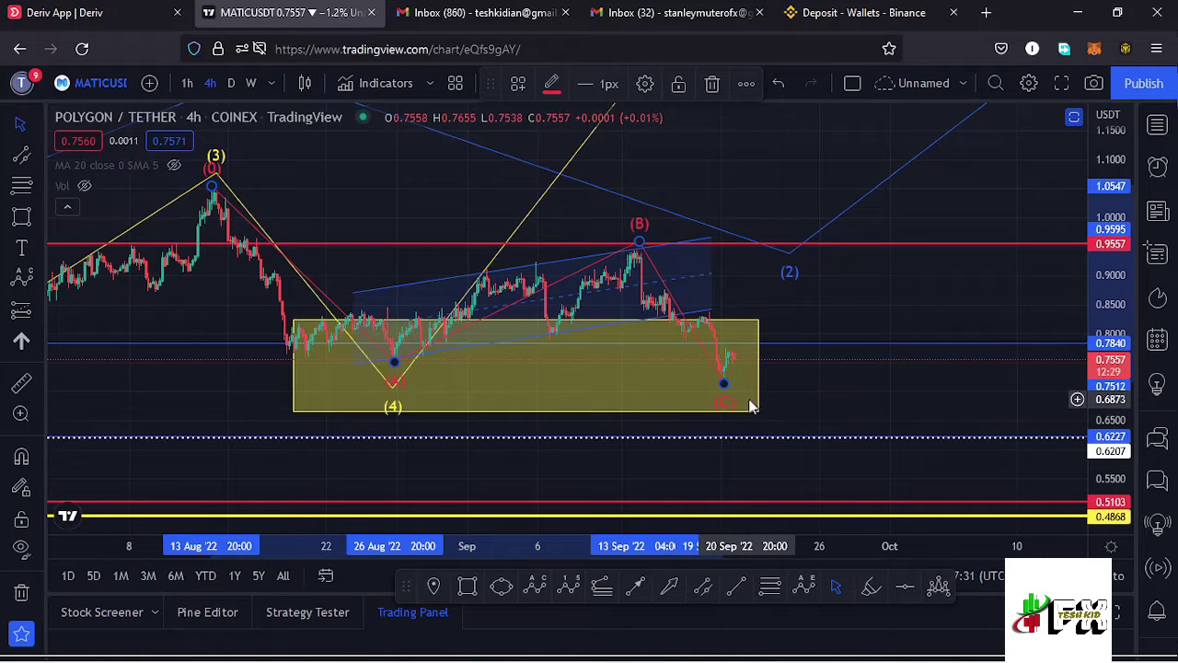
# Add two arrows: one down to the box's bottom-right corner, then one from there up to about 1.05.
pyautogui.click(635, 586)
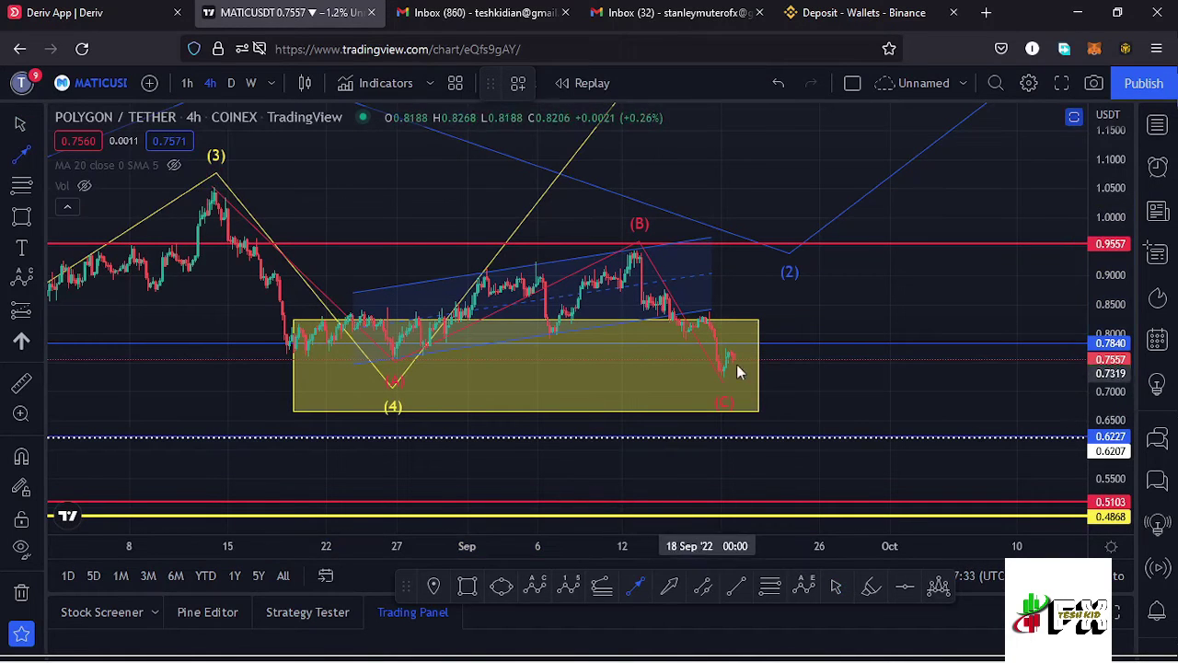
pyautogui.click(737, 356)
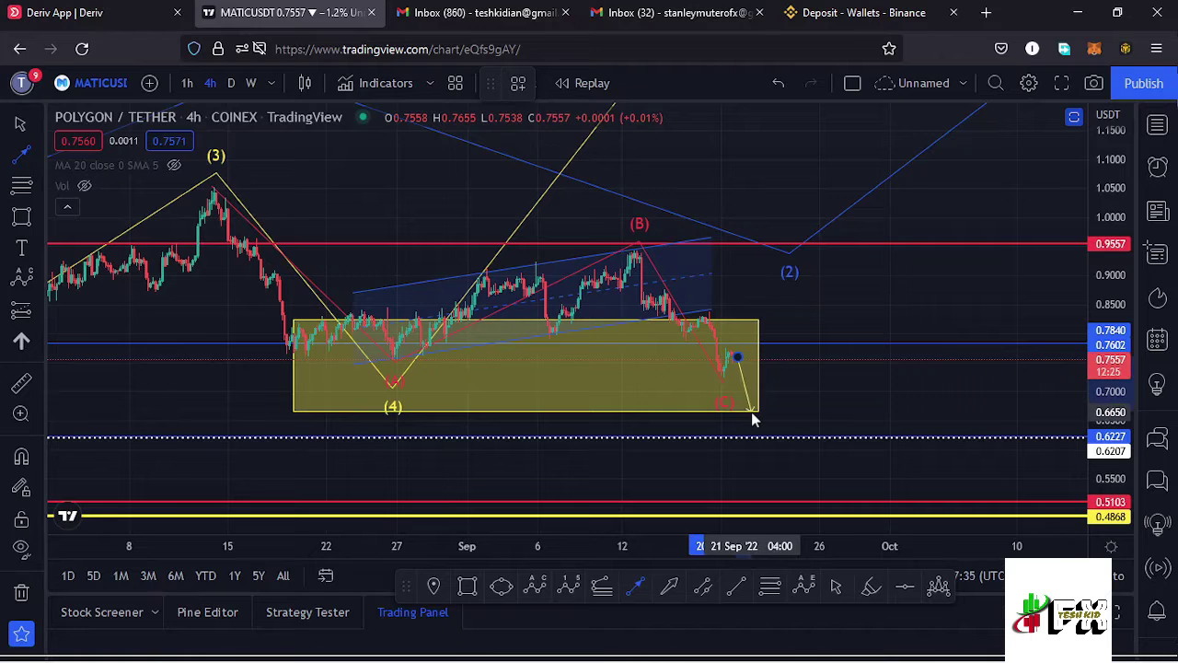
pyautogui.click(751, 412)
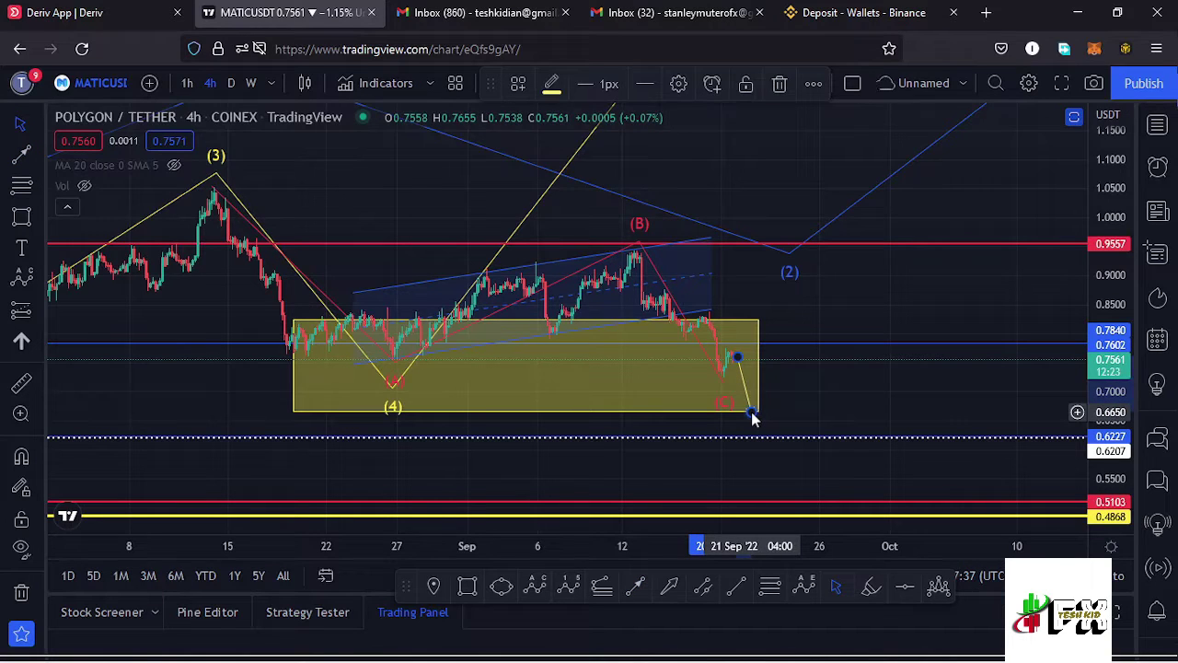
pyautogui.click(636, 587)
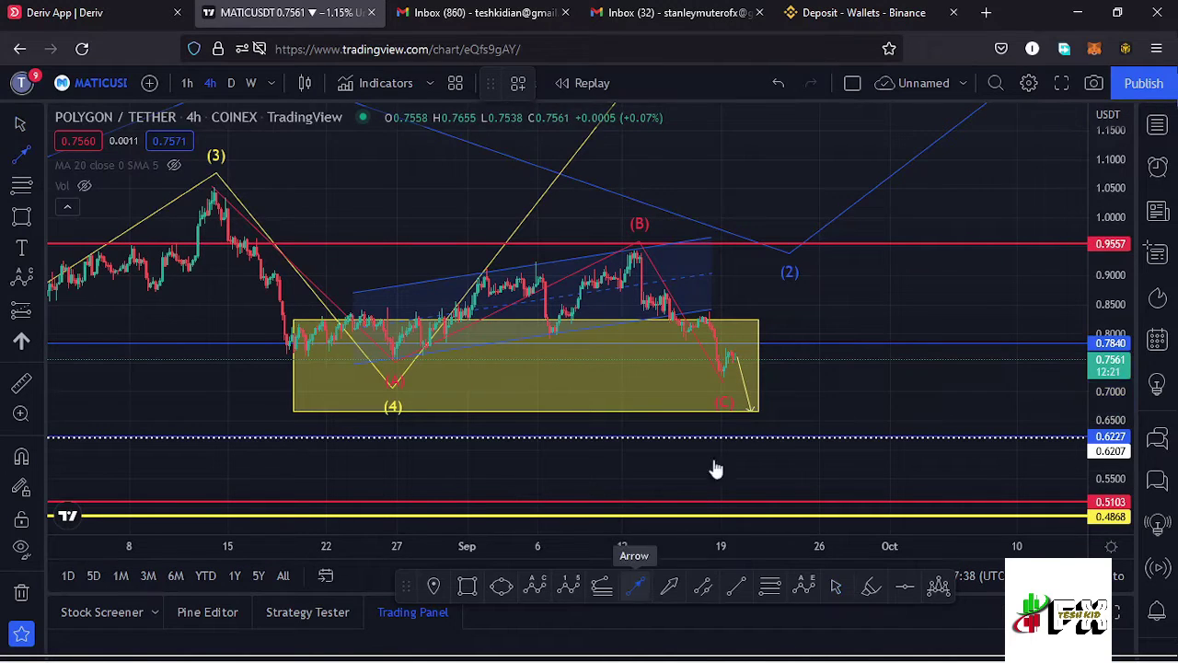
pyautogui.click(751, 408)
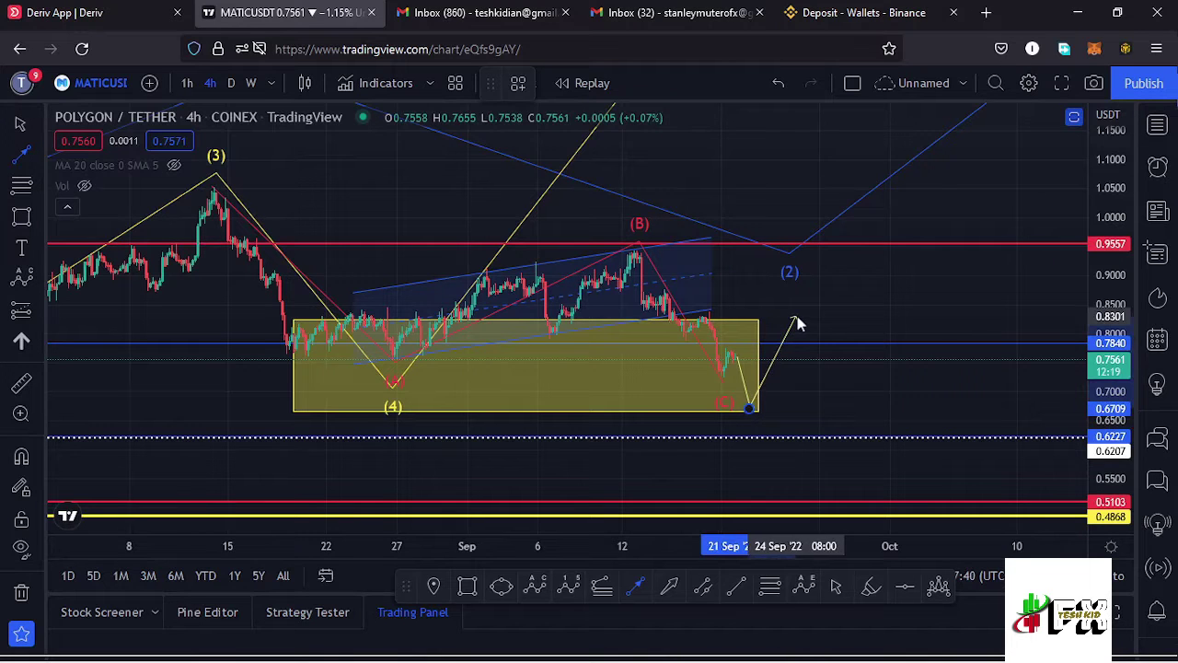
pyautogui.click(894, 189)
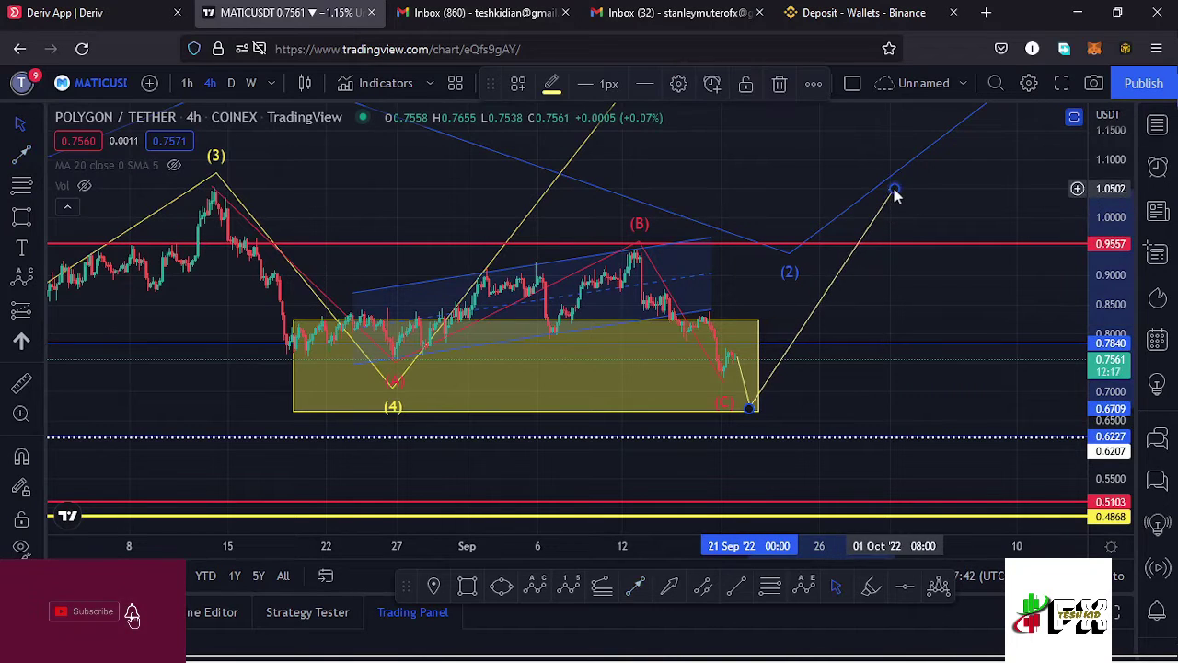
# Draw a blue projected impulse wave (0)–(5) to the right of the yellow box.
pyautogui.click(570, 587)
pyautogui.click(799, 292)
pyautogui.click(835, 325)
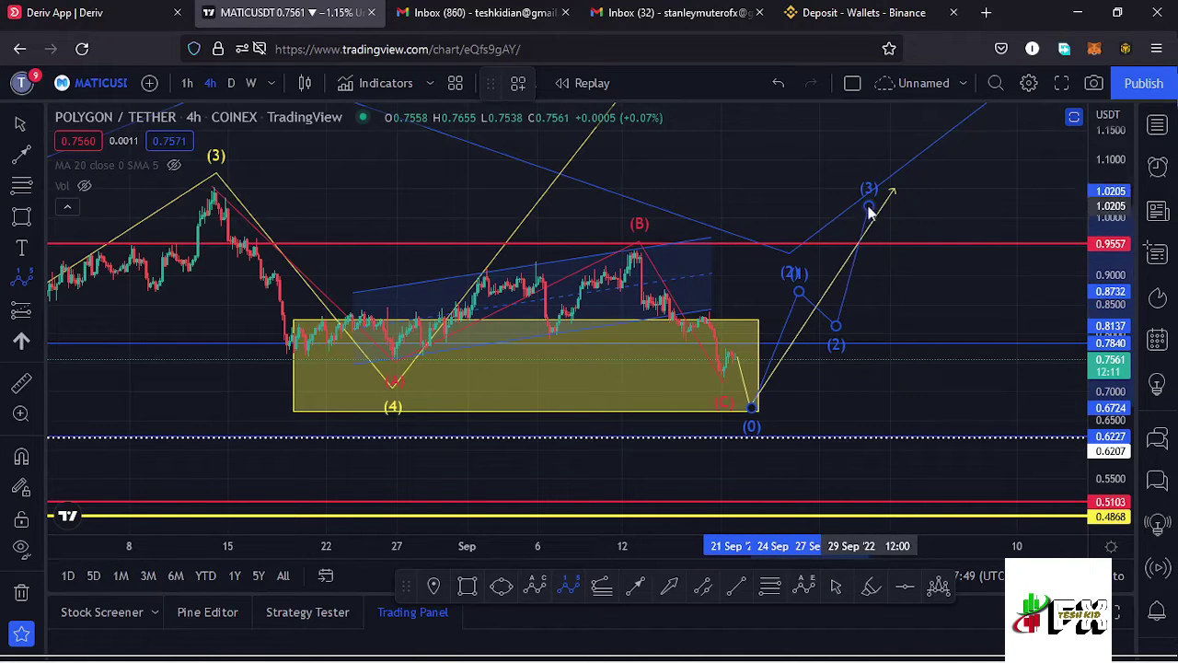
pyautogui.click(869, 207)
pyautogui.click(911, 251)
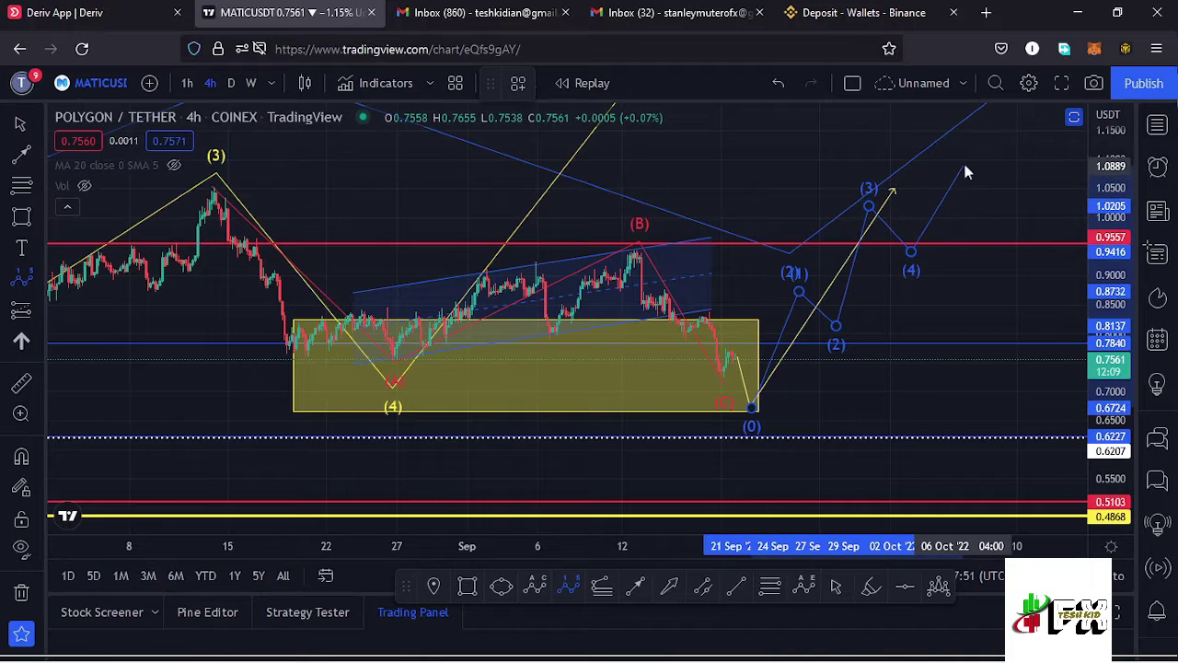
pyautogui.click(965, 165)
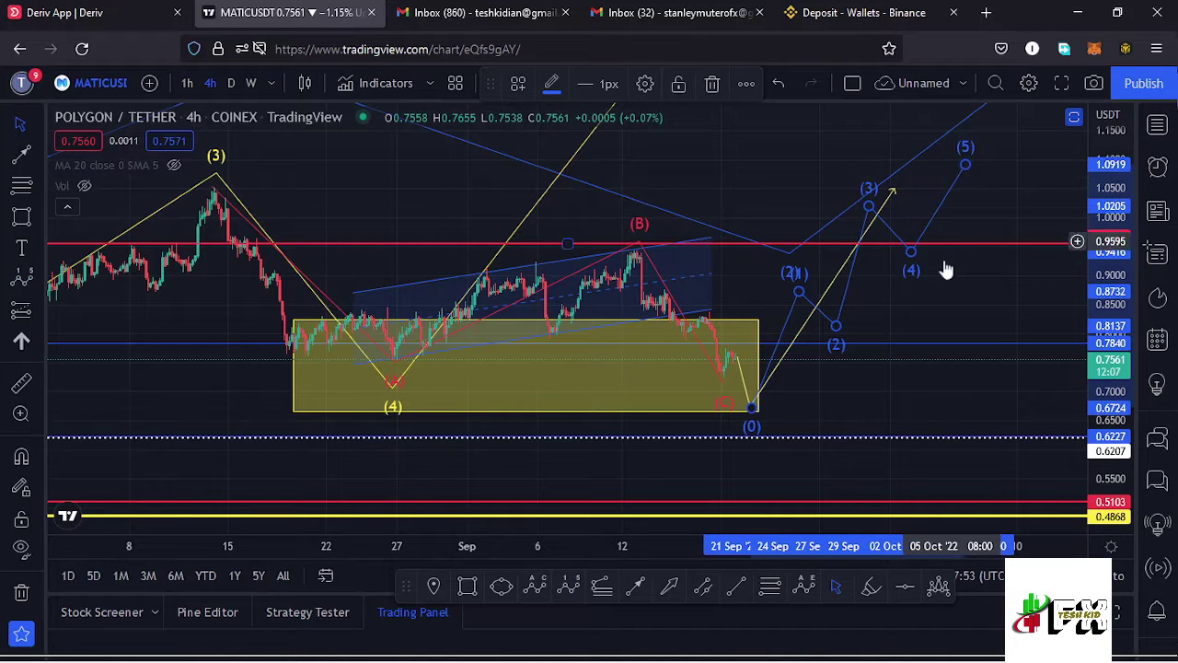
pyautogui.click(910, 305)
pyautogui.moveTo(909, 304); pyautogui.dragTo(932, 293)
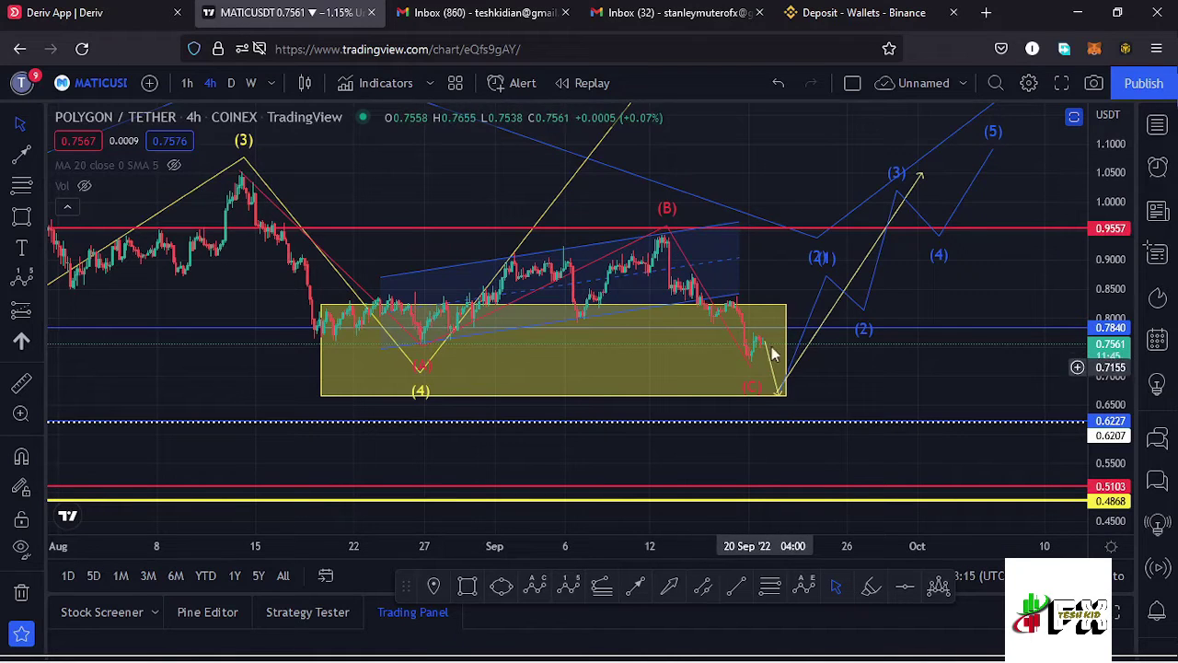
# Draw three connected lines from the latest candles: a rise, a dip to about 0.79, a yellow climb toward 0.986.
pyautogui.moveTo(778, 273); pyautogui.dragTo(660, 289)
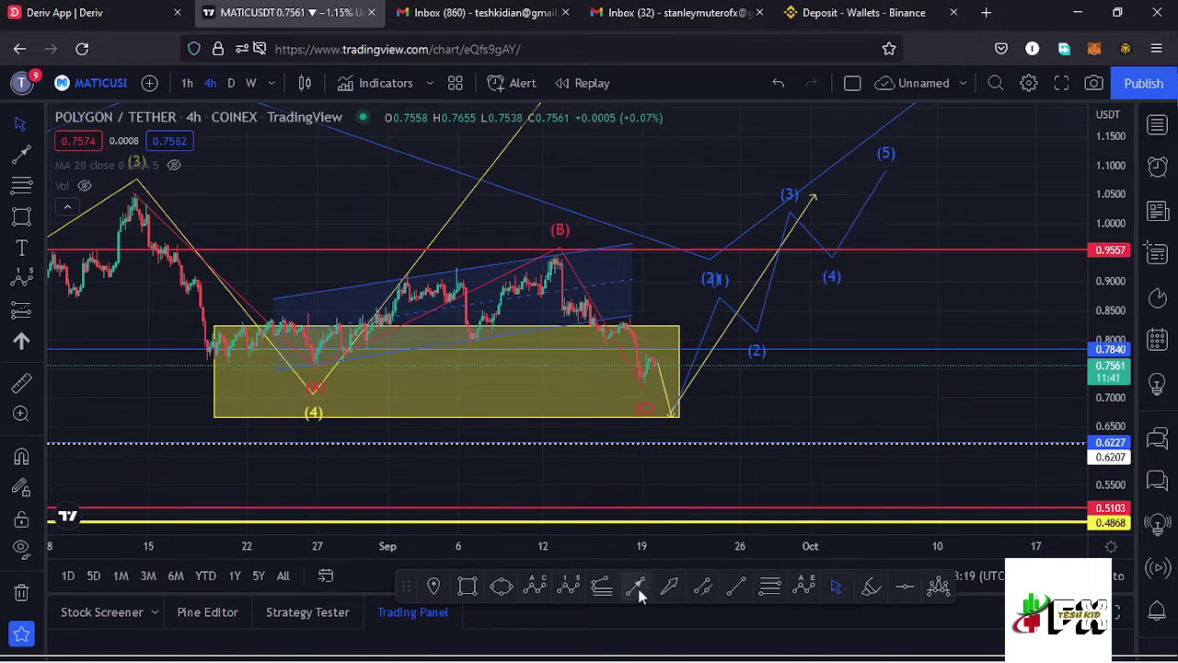
pyautogui.click(638, 588)
pyautogui.click(655, 361)
pyautogui.click(689, 320)
pyautogui.click(635, 591)
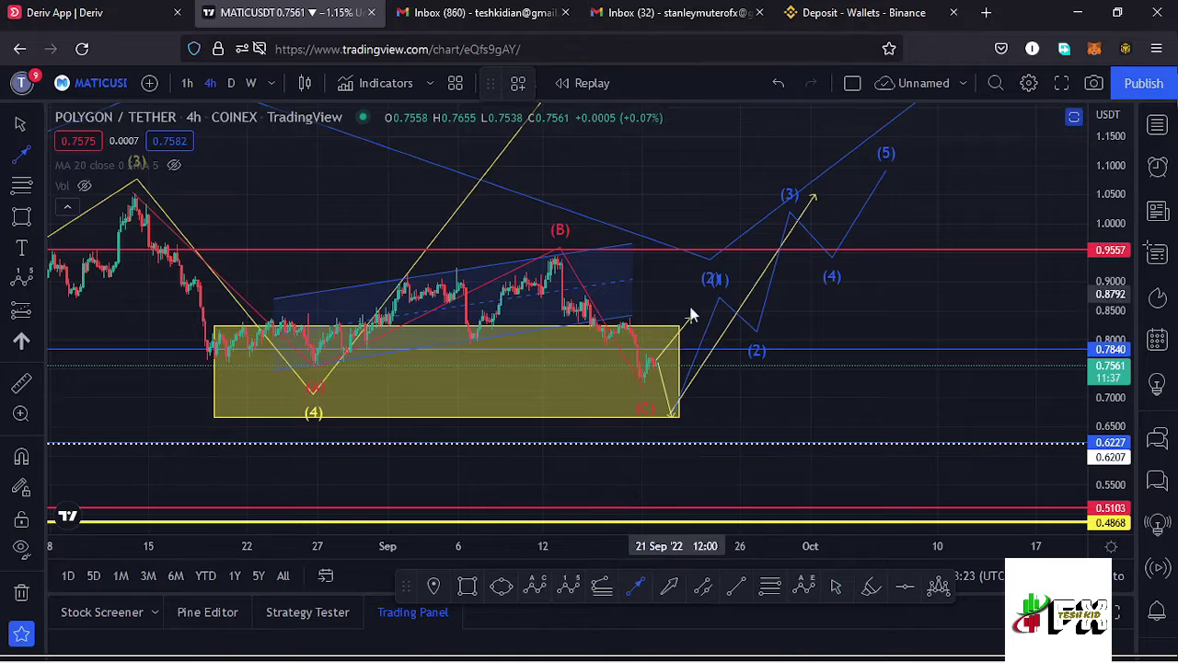
pyautogui.click(693, 320)
pyautogui.click(726, 349)
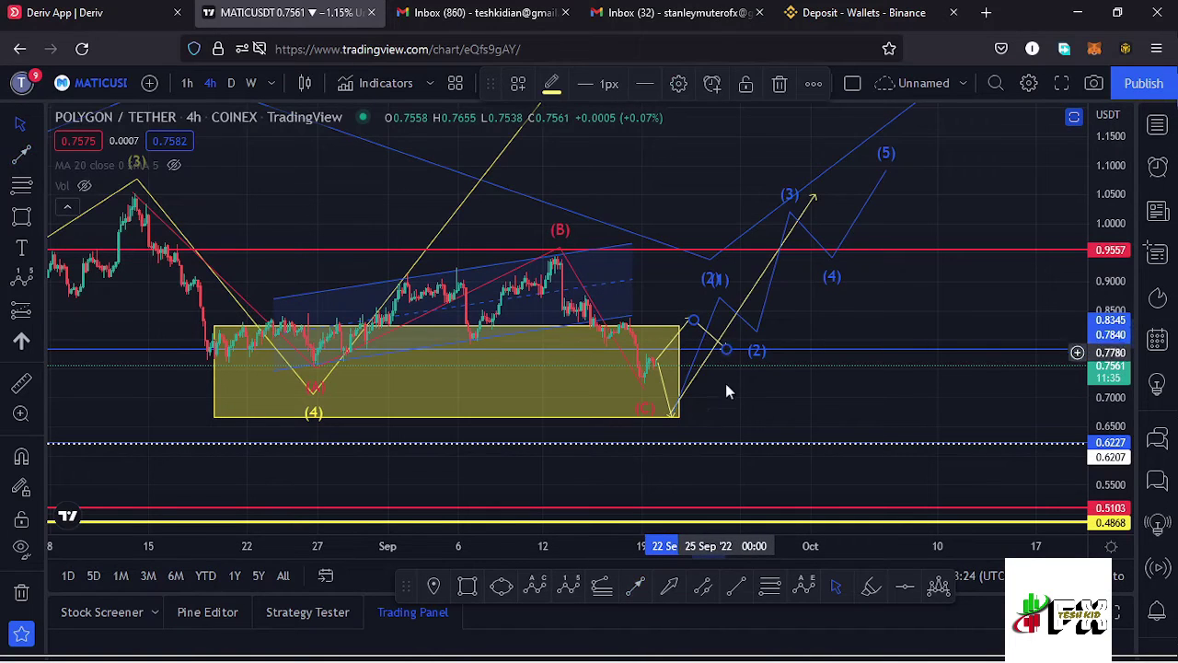
pyautogui.click(728, 344)
pyautogui.click(828, 236)
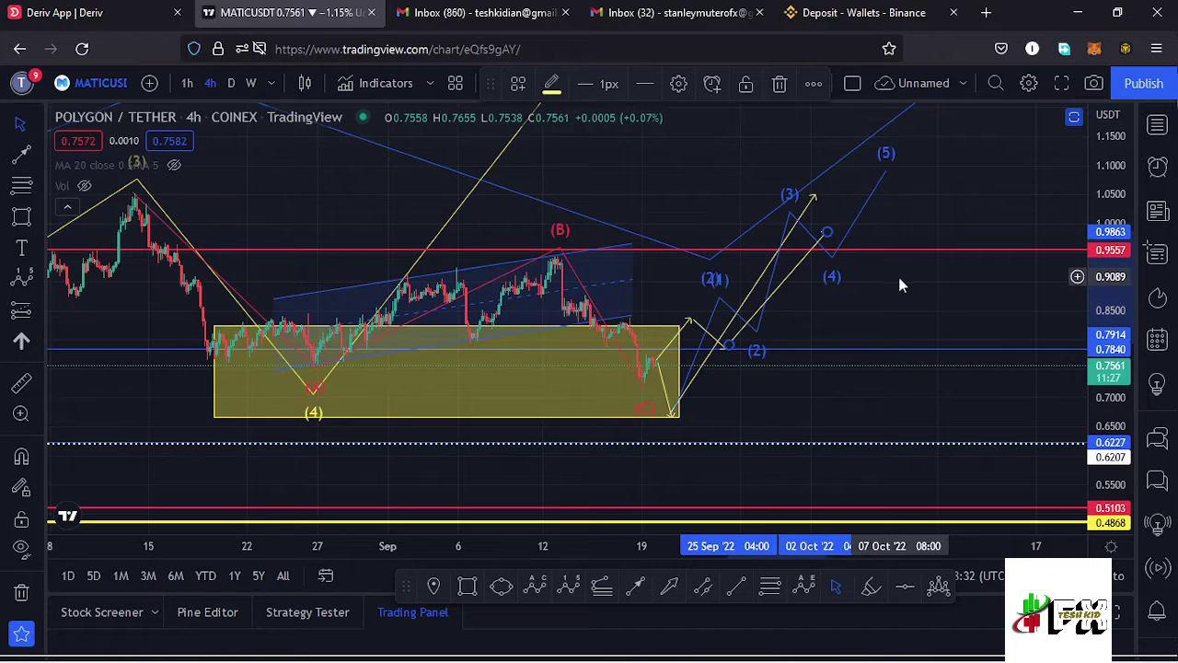
# Zoom out and compress the price scale to show the full May–October history with all annotations.
pyautogui.scroll(-4, 902, 287)
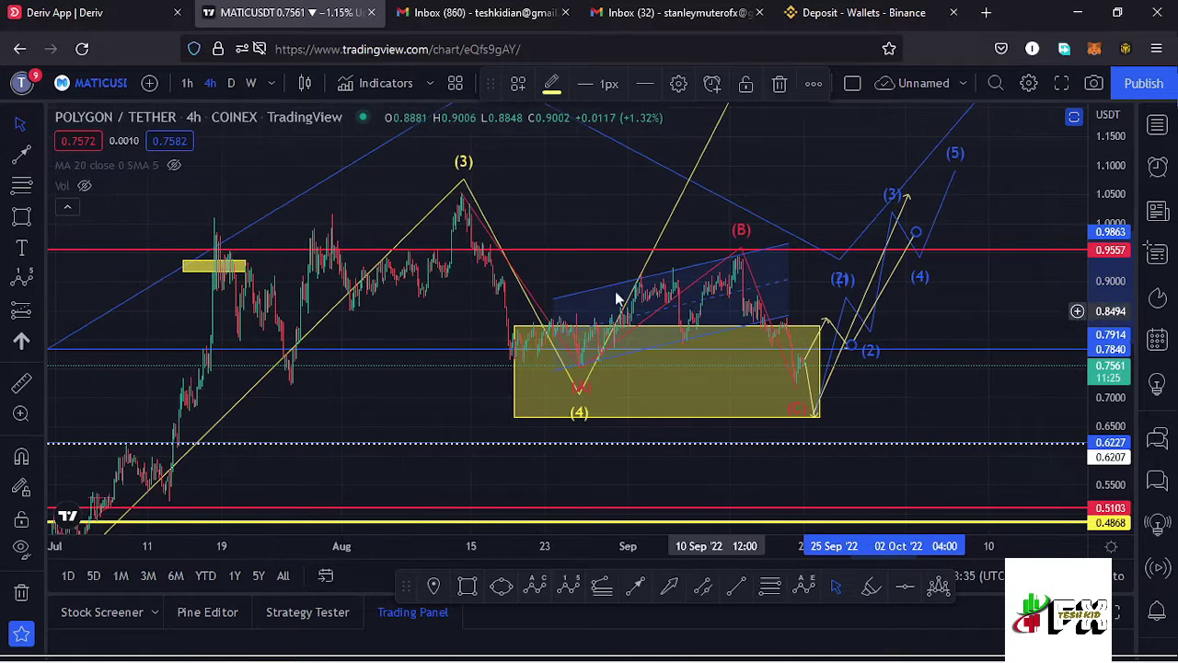
pyautogui.moveTo(1108, 184); pyautogui.dragTo(1111, 219)
pyautogui.scroll(-1, 488, 225)
pyautogui.scroll(-2, 488, 225)
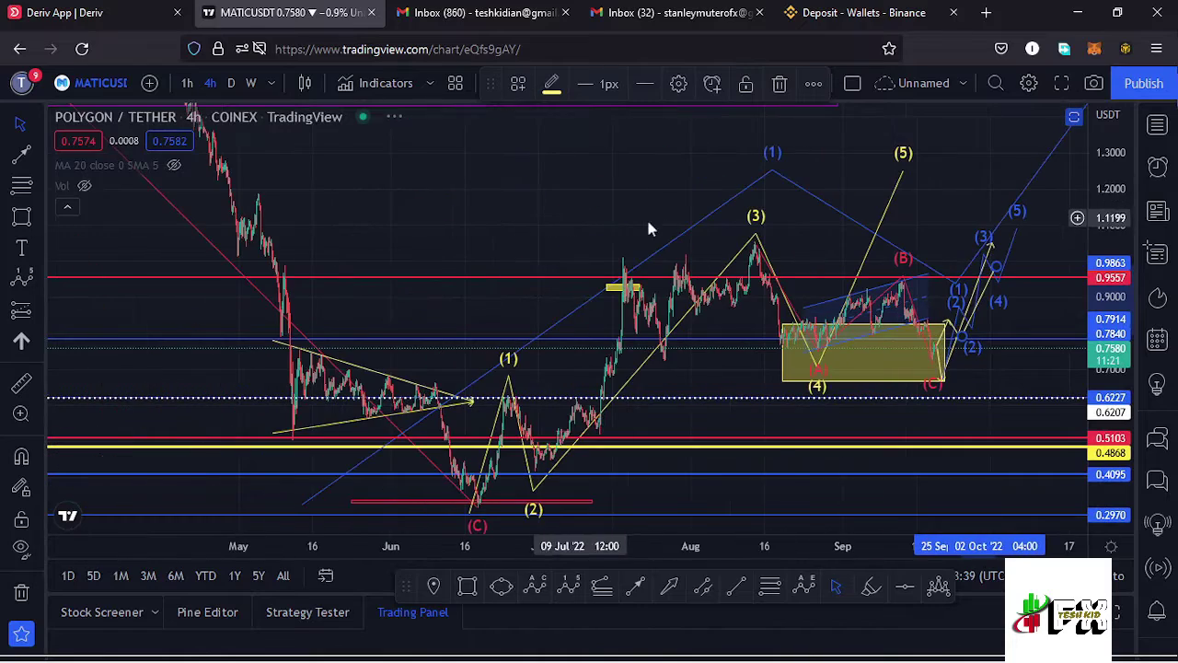
pyautogui.moveTo(737, 232); pyautogui.dragTo(598, 228)
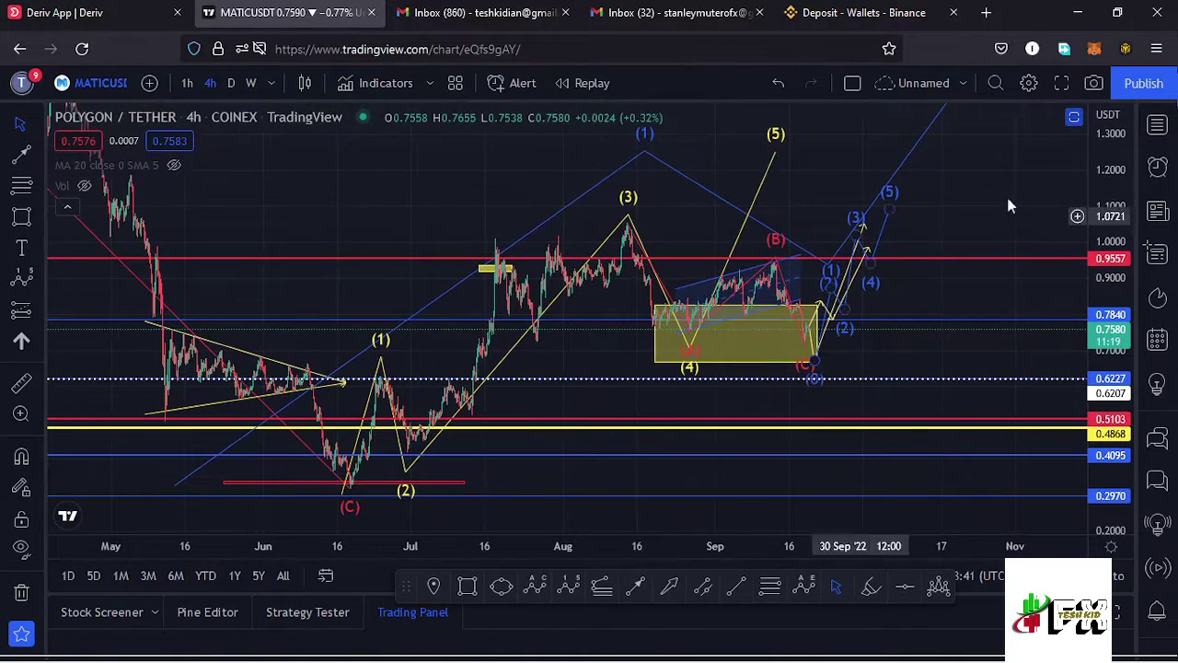
pyautogui.moveTo(1111, 204); pyautogui.dragTo(1111, 226)
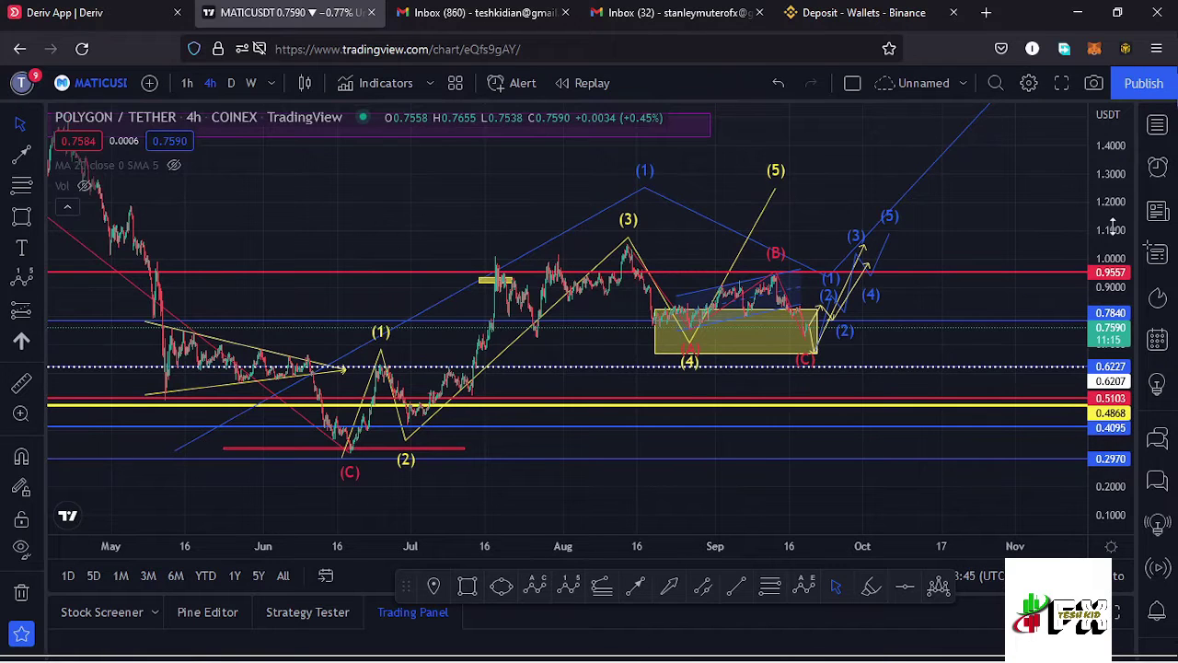
# Draw a trend-based Fib extension from the June (C) low through the (1) high, projecting to 1.618.
pyautogui.click(601, 588)
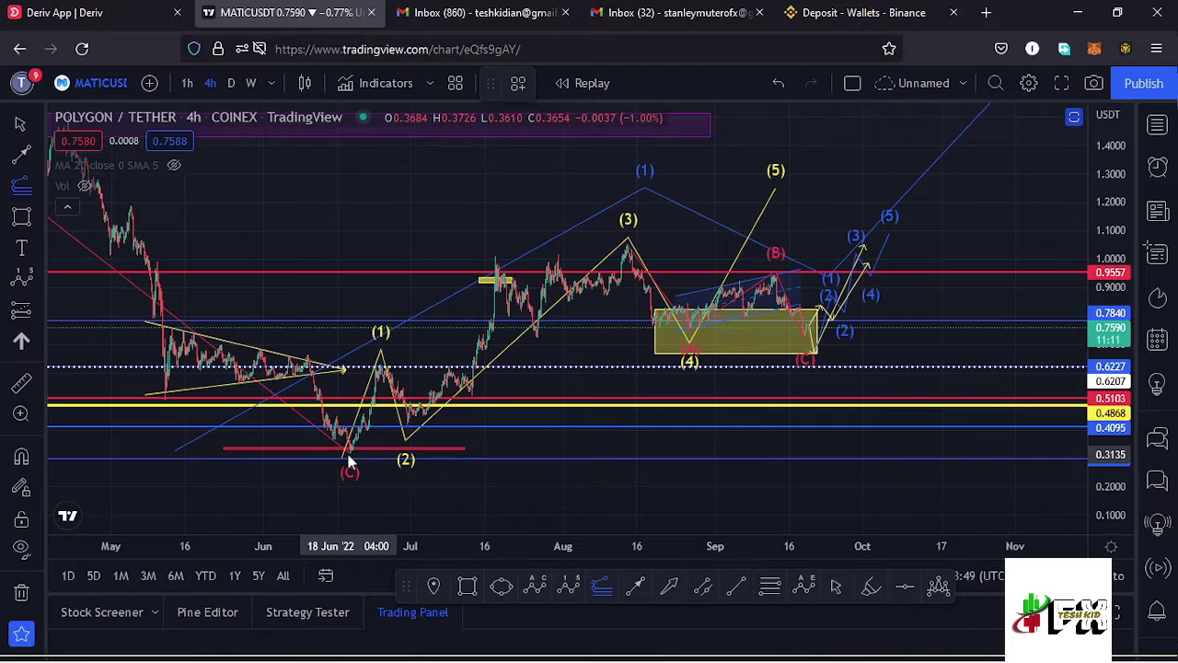
pyautogui.click(350, 458)
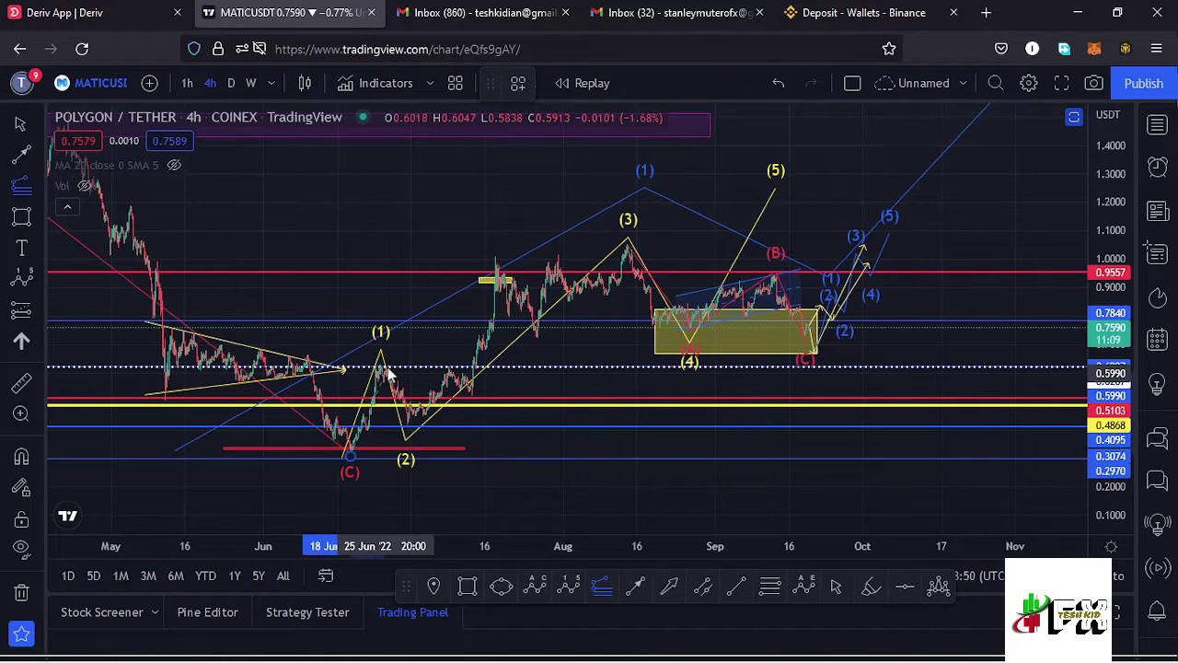
pyautogui.click(386, 366)
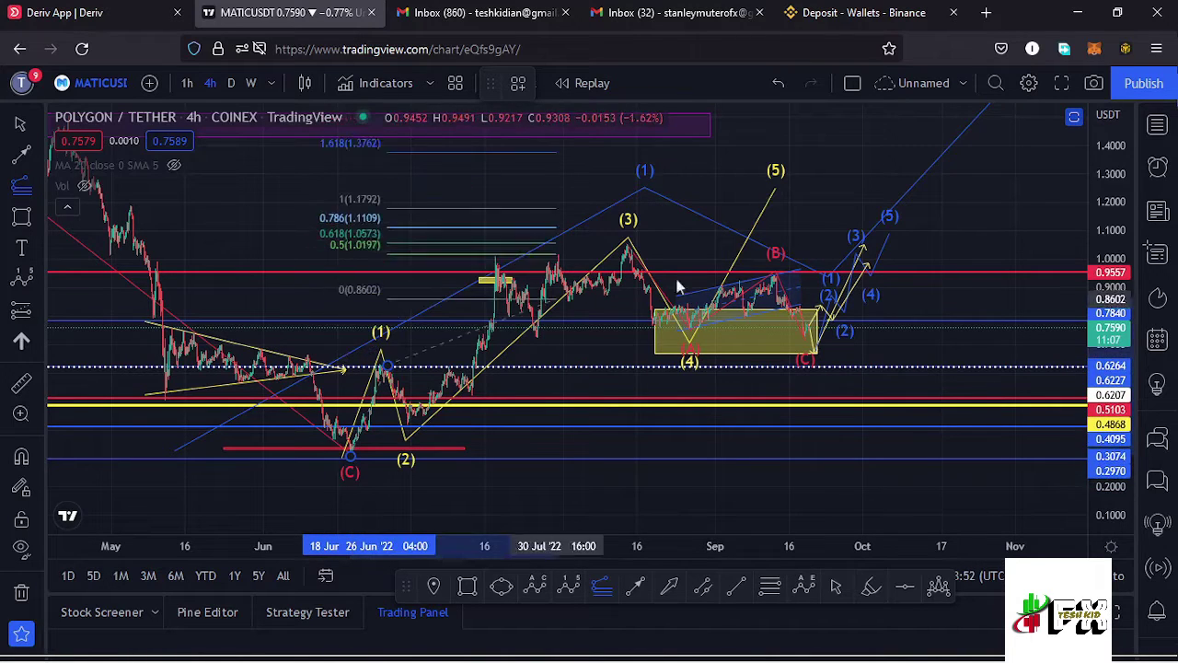
pyautogui.click(1012, 244)
pyautogui.moveTo(1033, 206); pyautogui.dragTo(1012, 265)
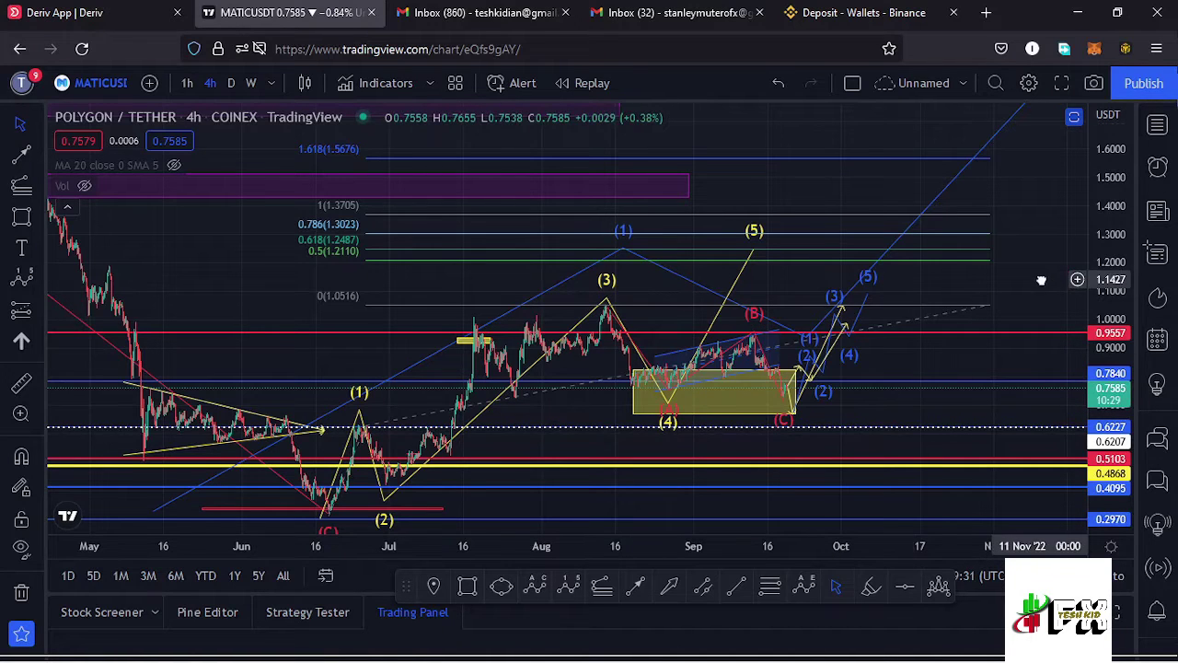
# Remove the Fibonacci extension from the chart.
pyautogui.moveTo(1044, 279); pyautogui.dragTo(997, 269)
pyautogui.click(967, 293)
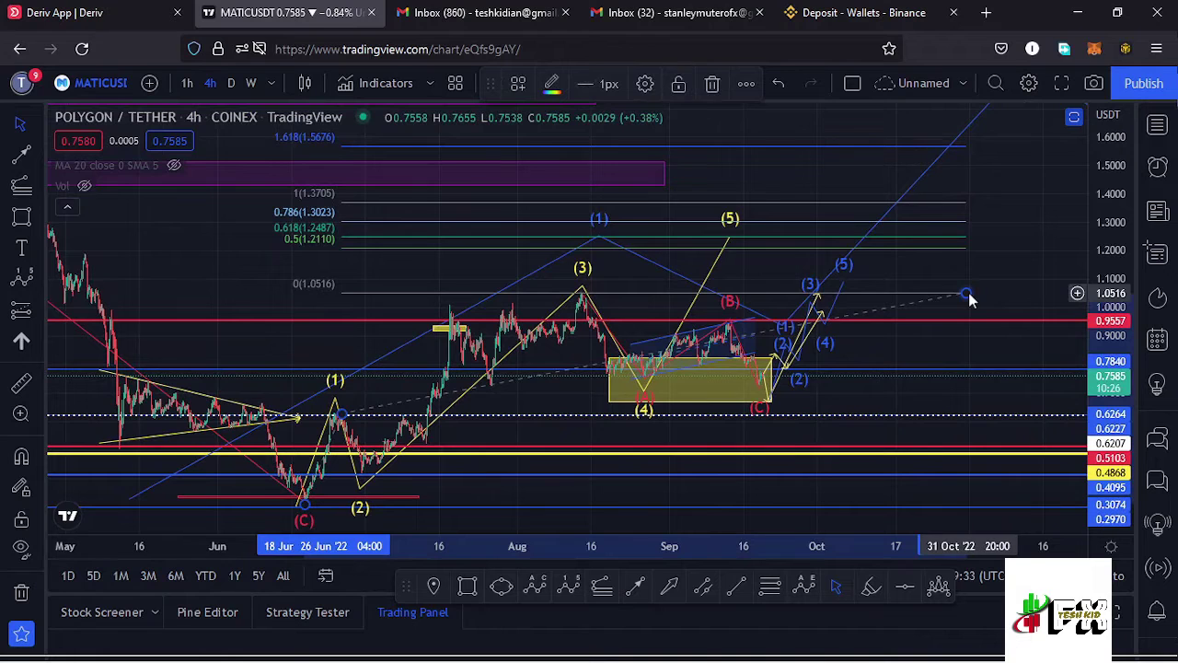
pyautogui.press('Escape')
# Drag the yellow wave's (4) point just below the yellow box and reframe the chart.
pyautogui.moveTo(898, 348); pyautogui.dragTo(920, 306)
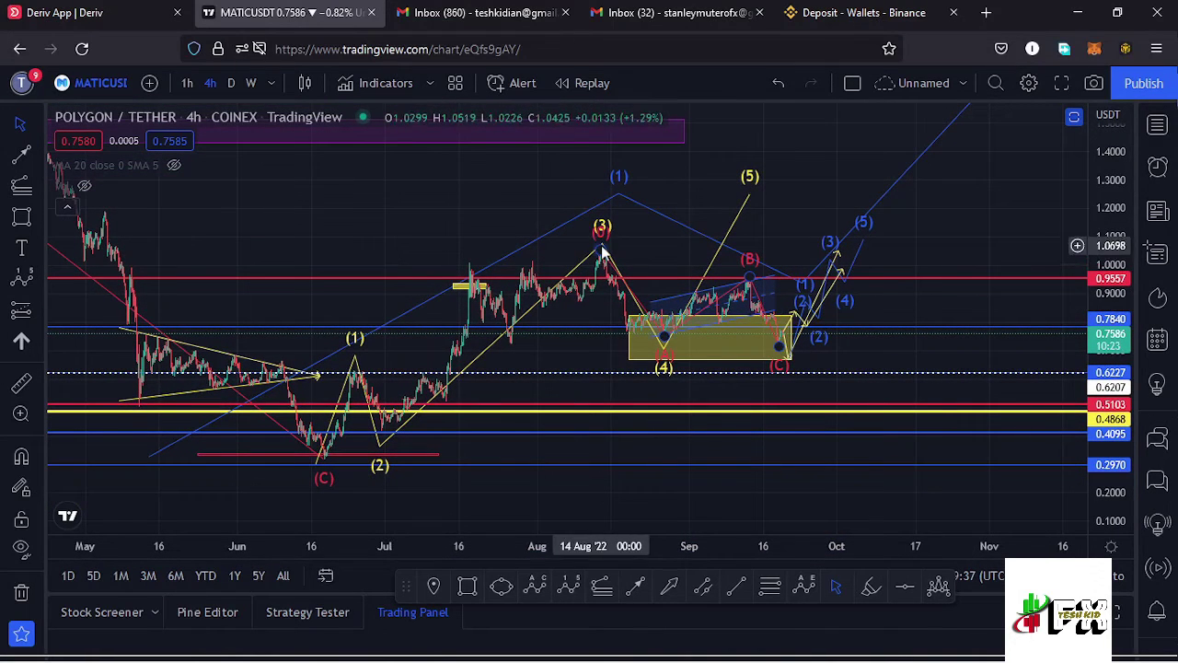
pyautogui.moveTo(651, 244); pyautogui.dragTo(661, 210)
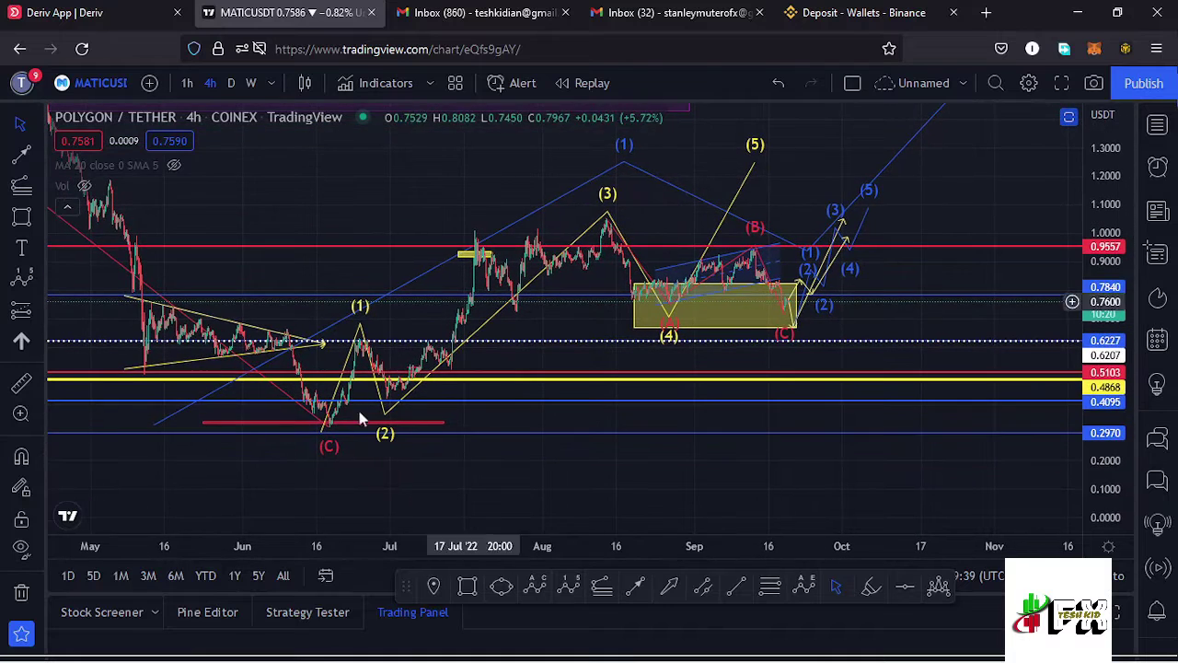
pyautogui.click(671, 323)
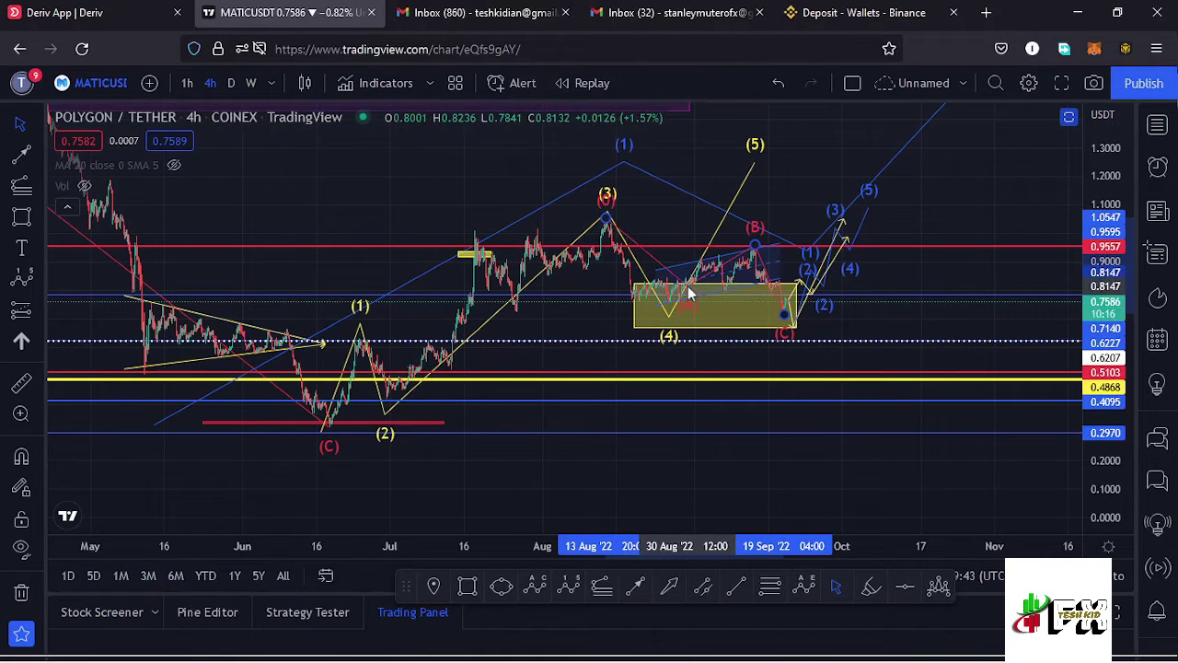
pyautogui.moveTo(671, 322); pyautogui.dragTo(678, 342)
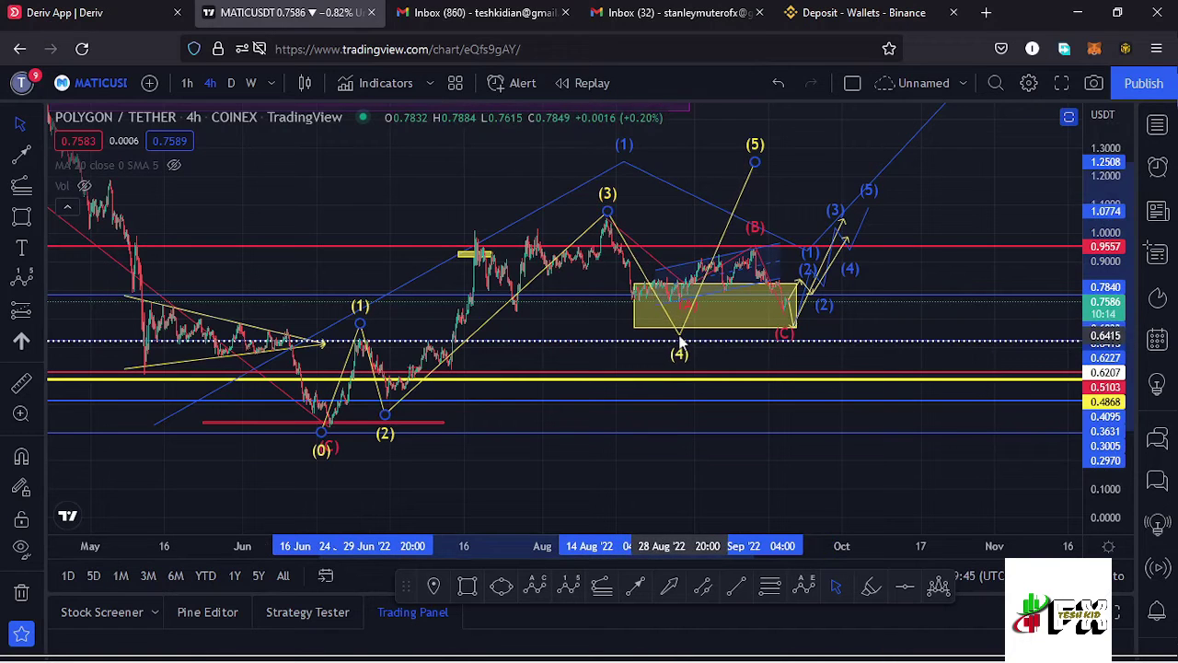
pyautogui.moveTo(545, 357); pyautogui.dragTo(548, 355)
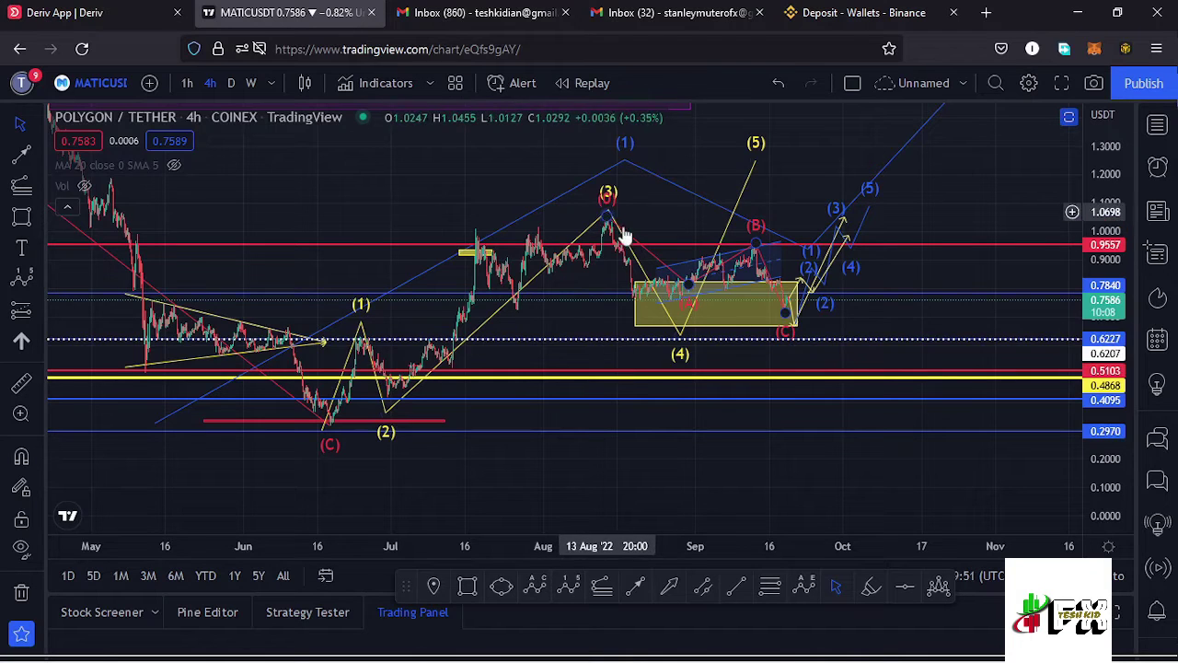
pyautogui.click(800, 343)
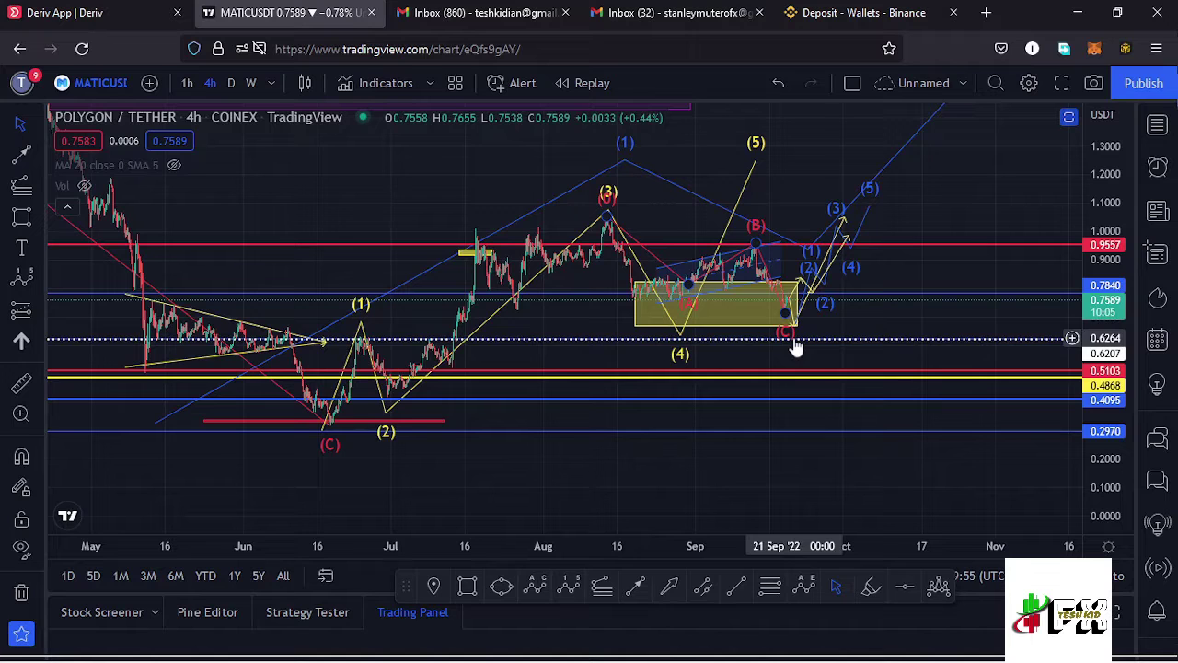
pyautogui.moveTo(960, 206); pyautogui.dragTo(904, 223)
pyautogui.moveTo(1105, 182); pyautogui.dragTo(1105, 189)
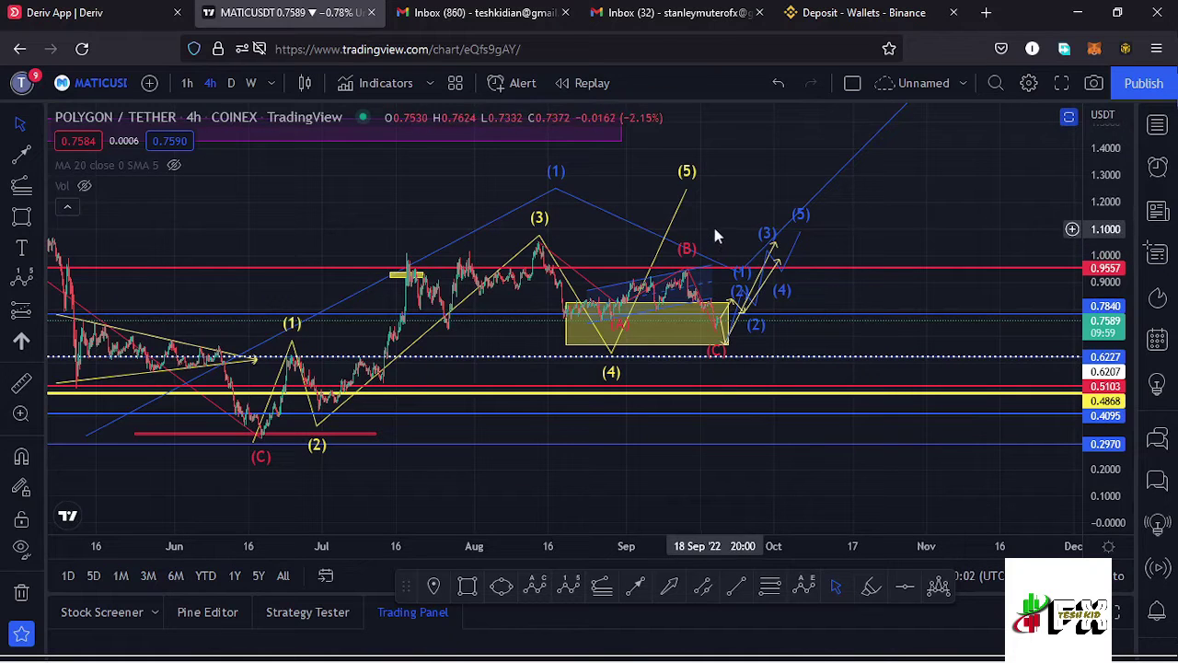
# Restore the RSI and MACD panes below the price chart, briefly maximizing the RSI pane.
pyautogui.click(1069, 118)
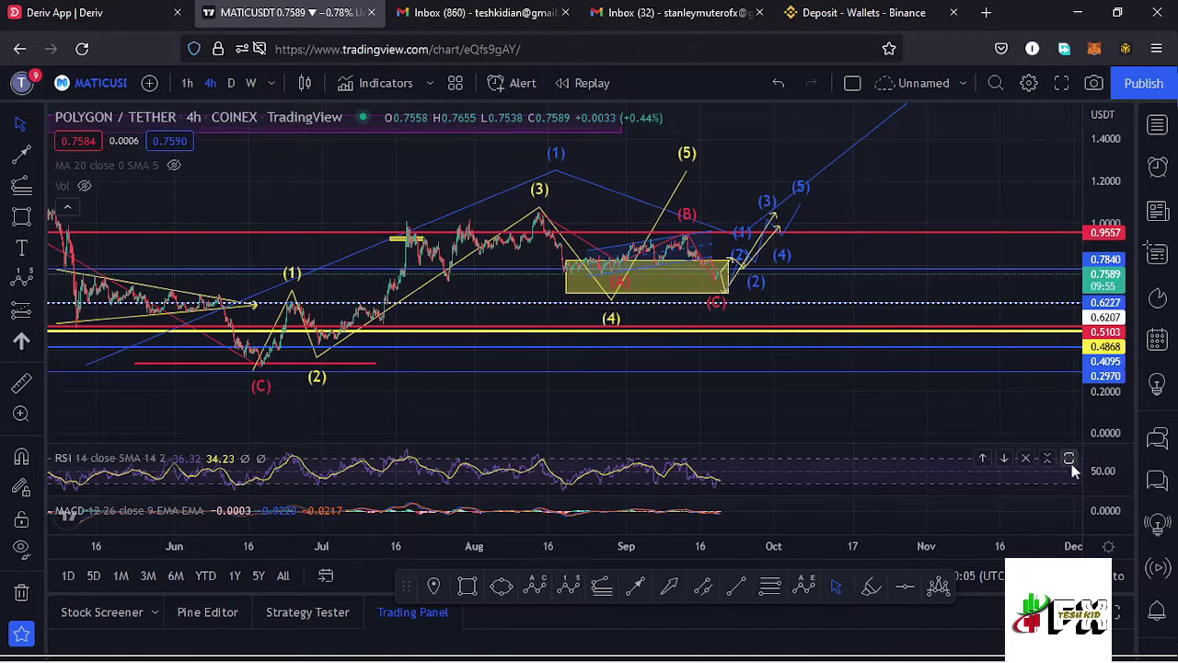
pyautogui.click(1069, 457)
pyautogui.scroll(2, 681, 378)
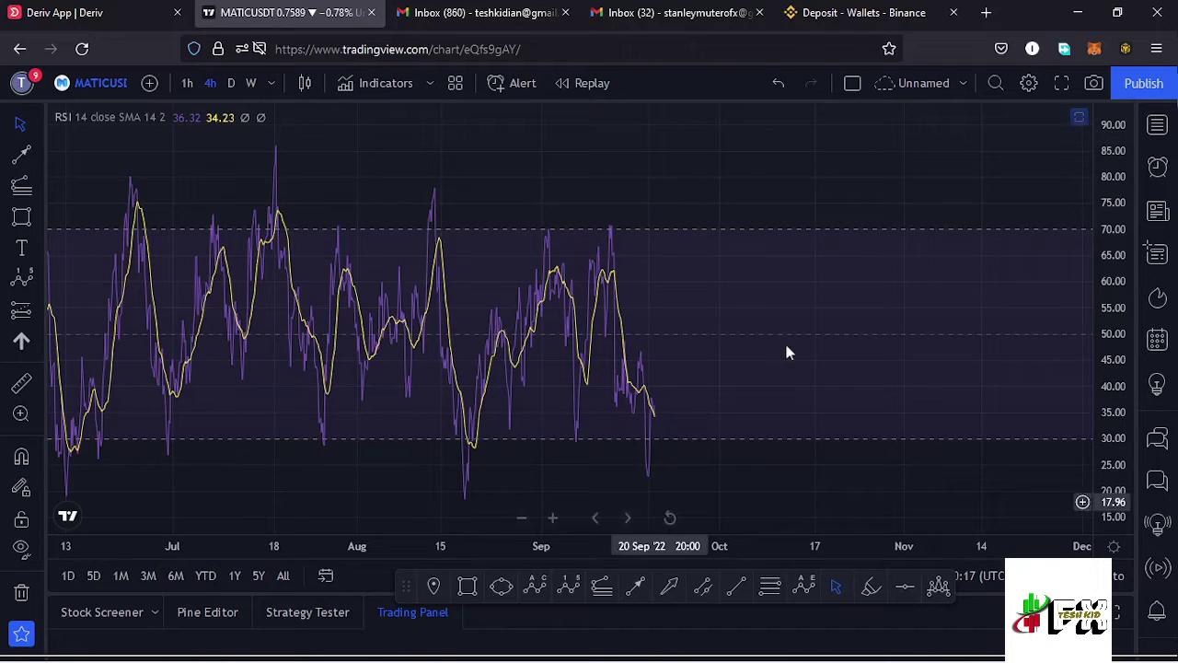
pyautogui.click(1079, 117)
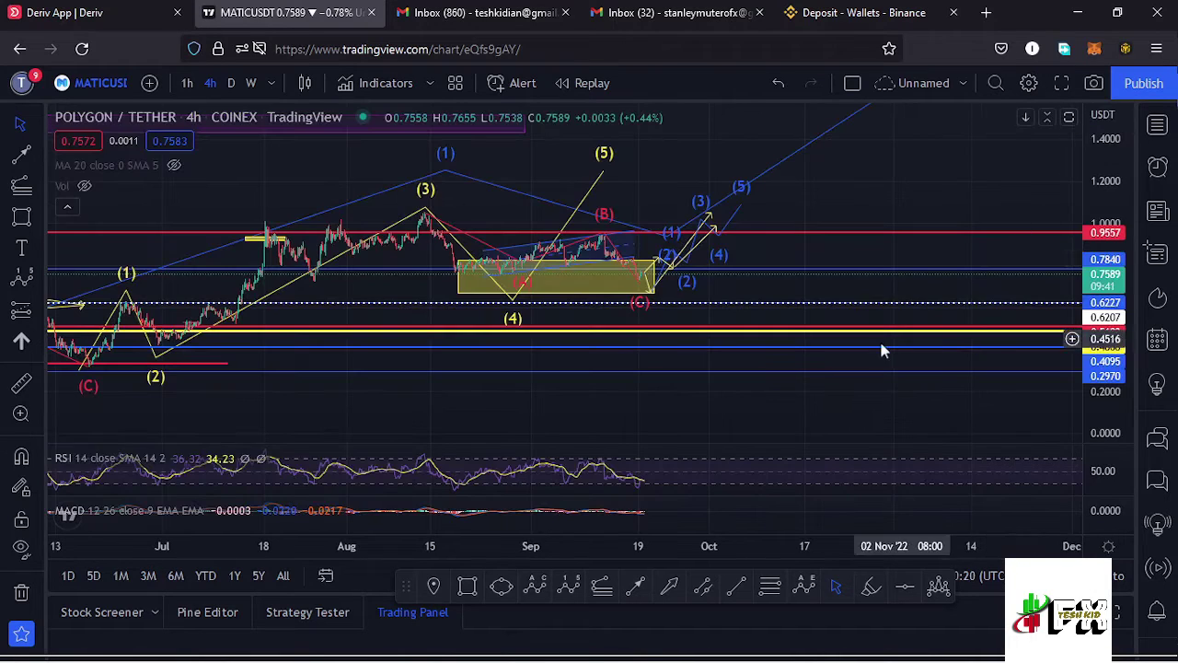
# Maximize the MACD (12, 26, 9) pane and zoom into its recent history.
pyautogui.click(1069, 511)
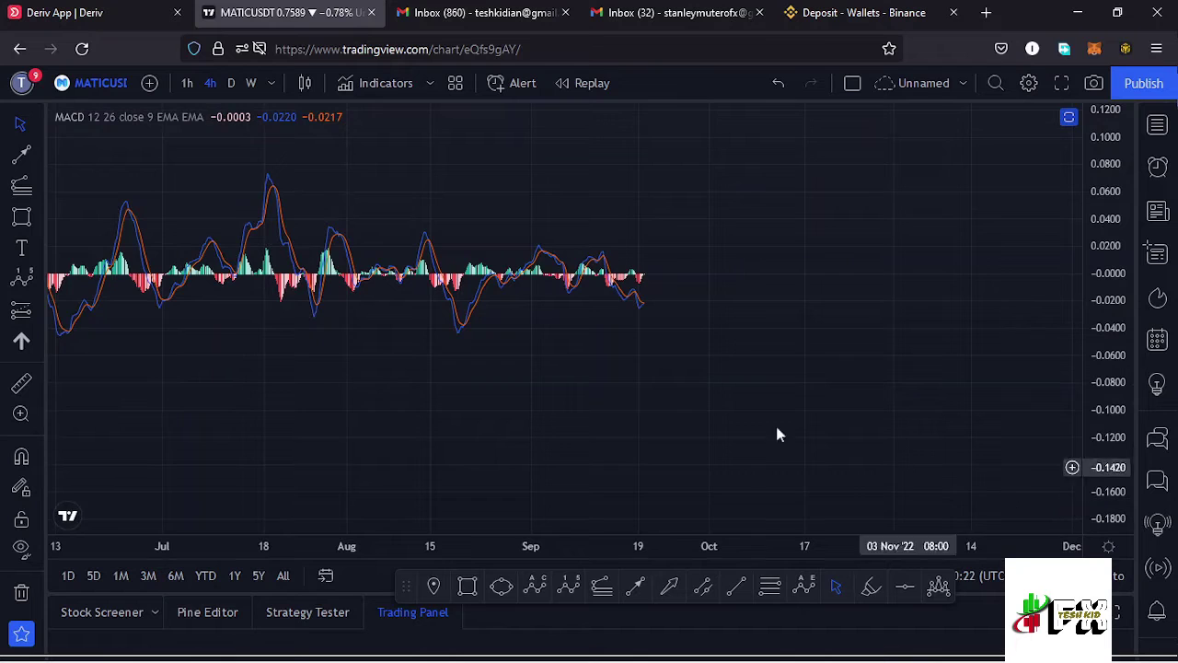
pyautogui.scroll(4, 588, 381)
pyautogui.moveTo(513, 375); pyautogui.dragTo(770, 375)
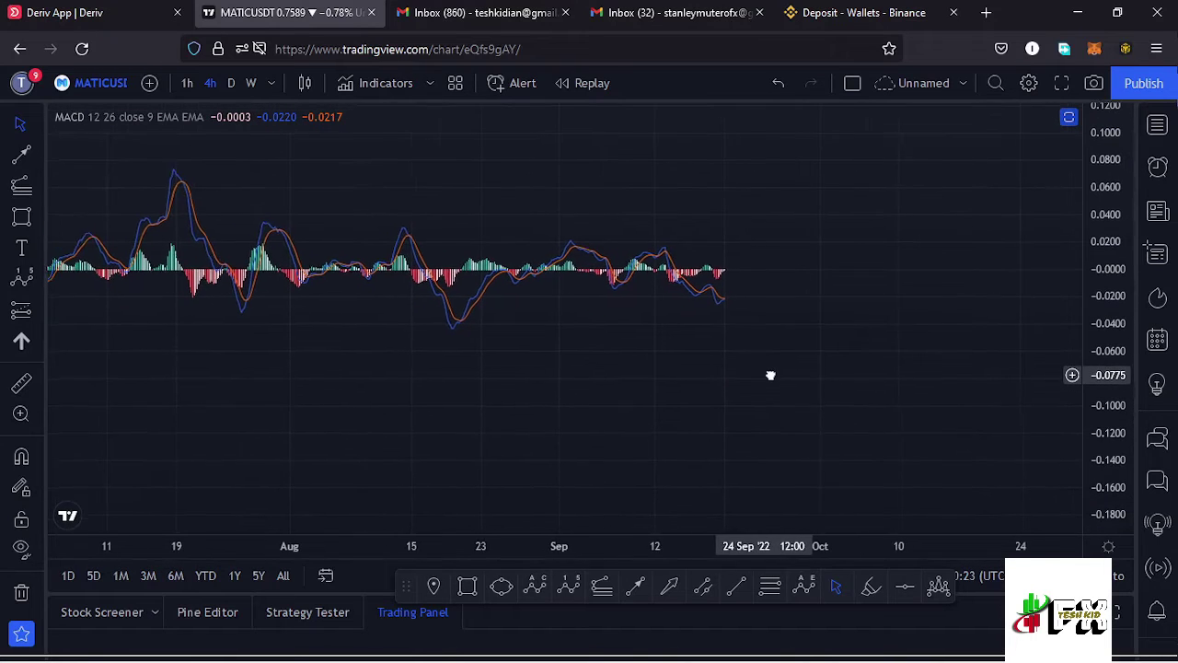
pyautogui.scroll(3, 686, 350)
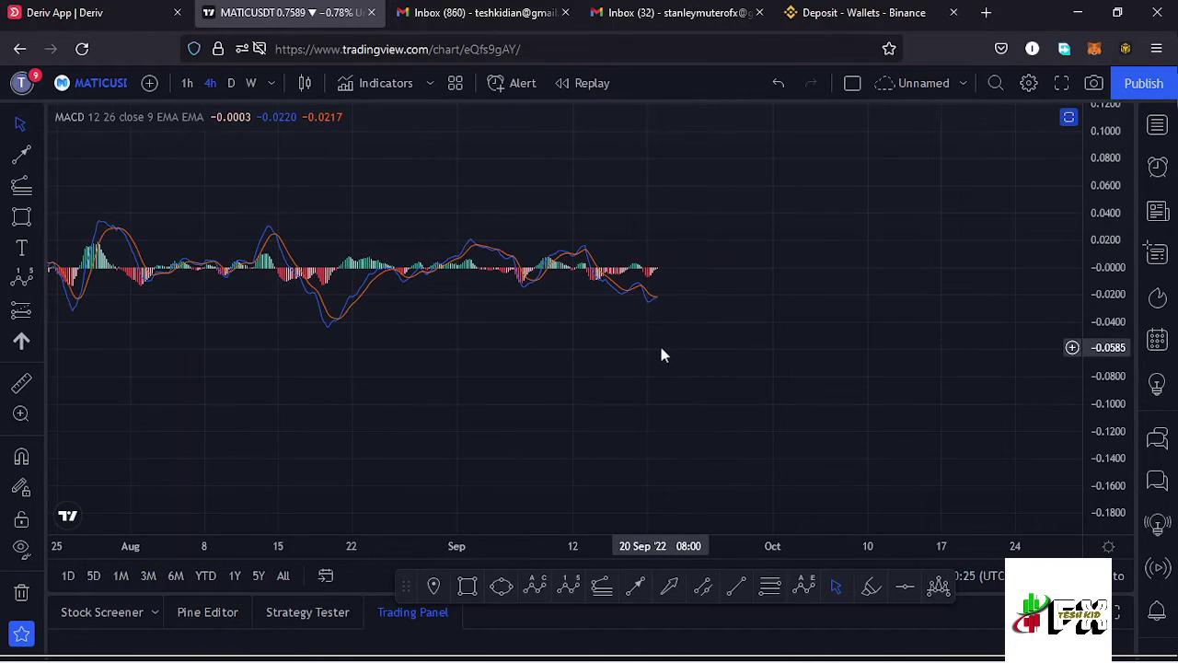